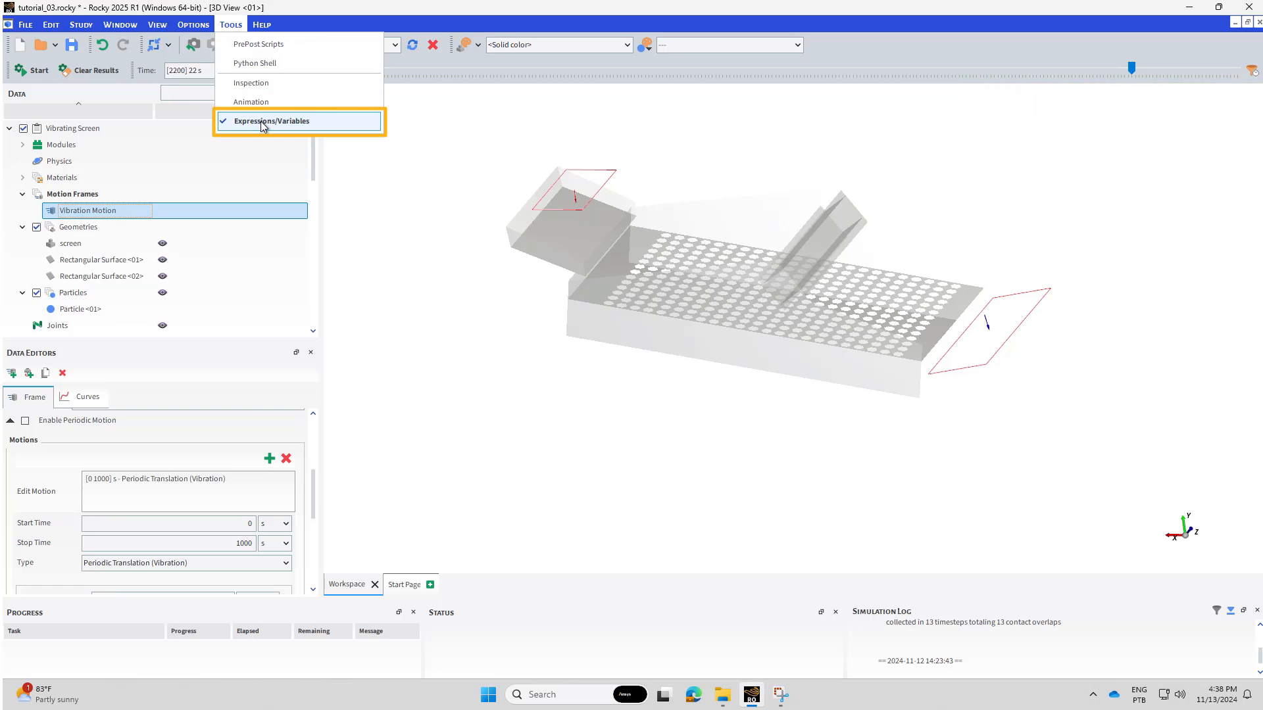
# Show the Expressions/Variables panel and drive the Vibration Motion's initial frequency with a new variable named Frequency
pyautogui.click(261, 121)
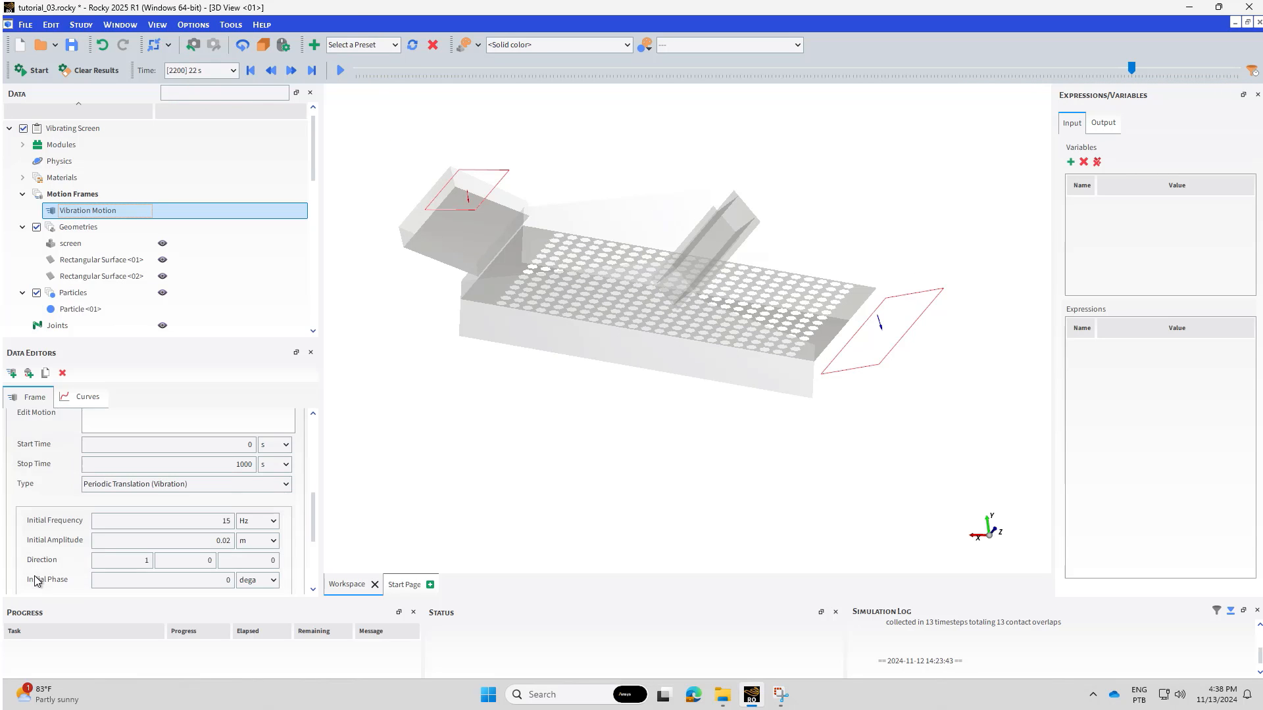
pyautogui.scroll(-1, 40, 583)
pyautogui.click(189, 519)
pyautogui.write('Frequency')
pyautogui.press('Tab')
pyautogui.press('Return')
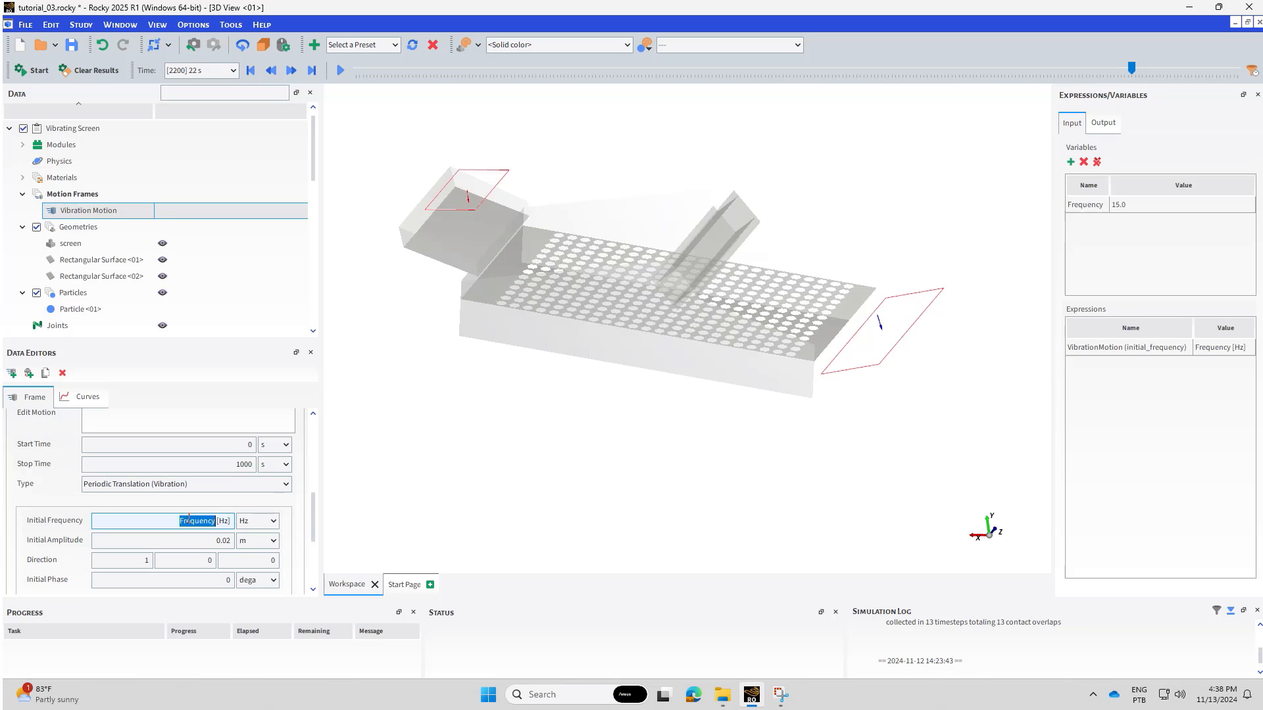
# Drive the Vibration Motion's initial amplitude with a new variable named Amplitude
pyautogui.write('Amplitude')
pyautogui.press('Tab')
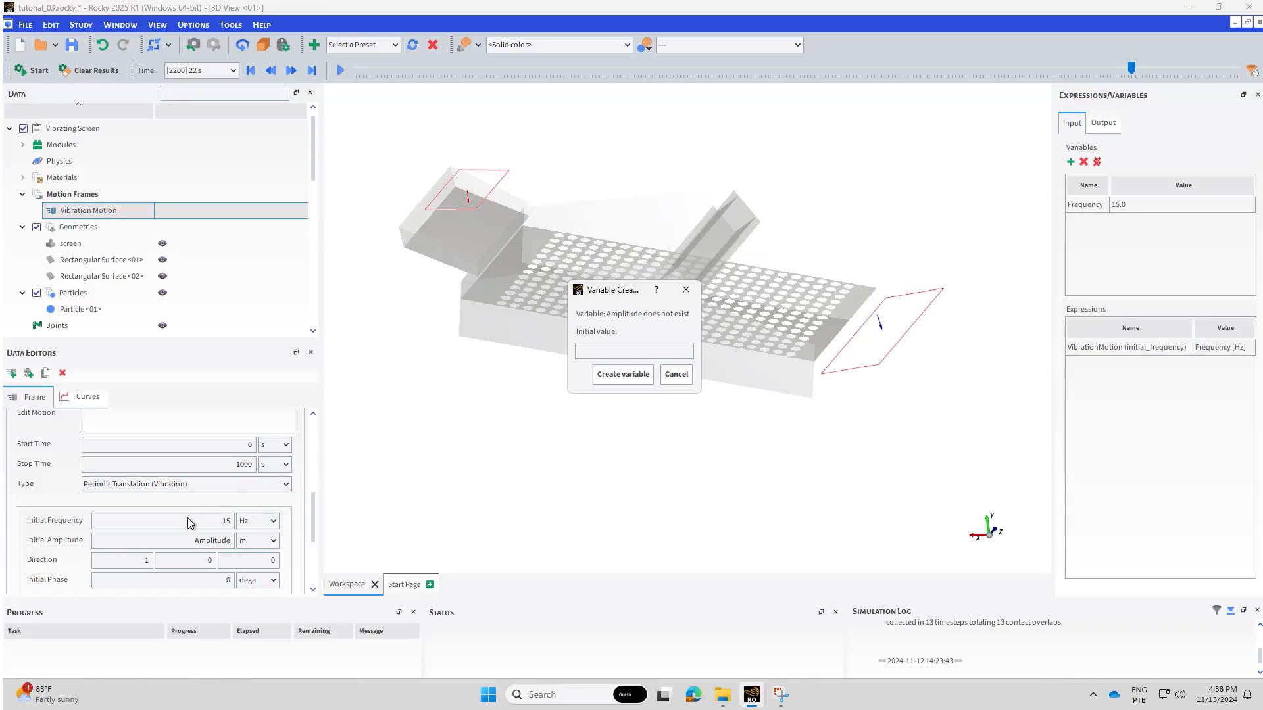
pyautogui.press('Return')
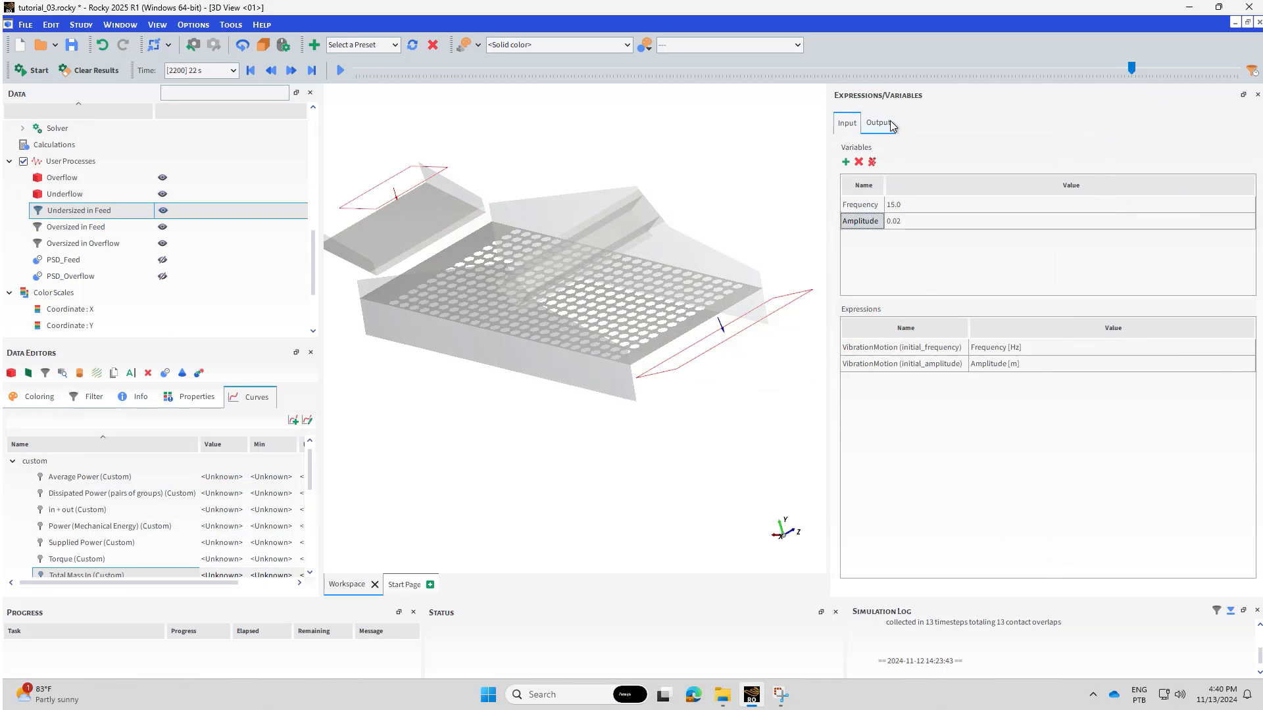
# Create output variables from the Total Mass In (Custom) curves of Underflow, Oversized in Overflow, Undersized in Feed and Oversized in Feed
pyautogui.click(893, 126)
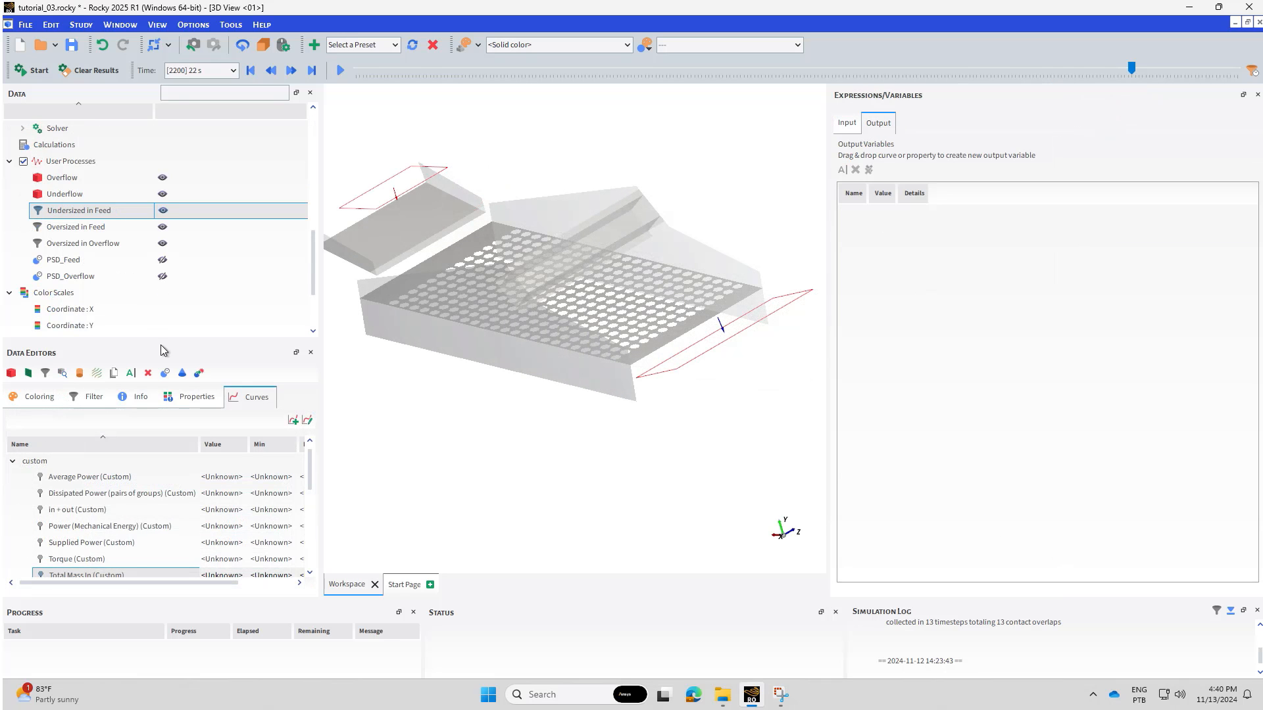
pyautogui.click(73, 194)
pyautogui.moveTo(85, 574); pyautogui.dragTo(931, 372)
pyautogui.click(131, 247)
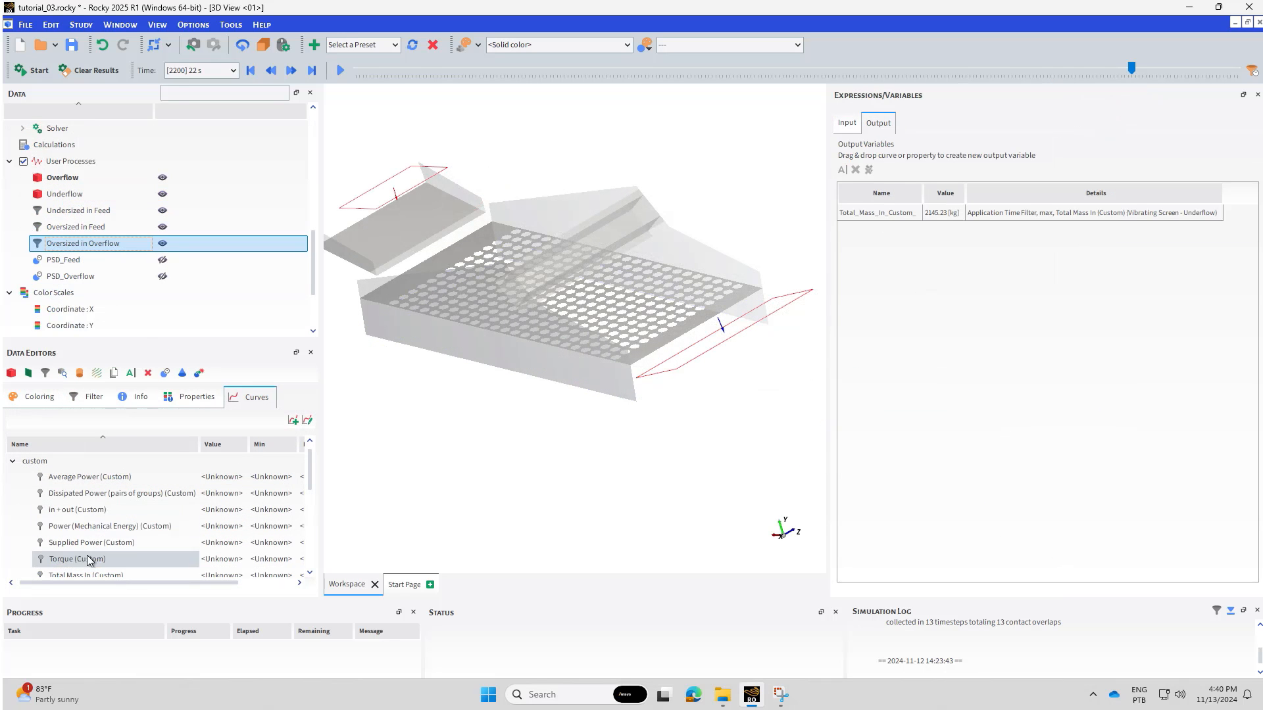
pyautogui.moveTo(85, 574); pyautogui.dragTo(980, 284)
pyautogui.click(79, 211)
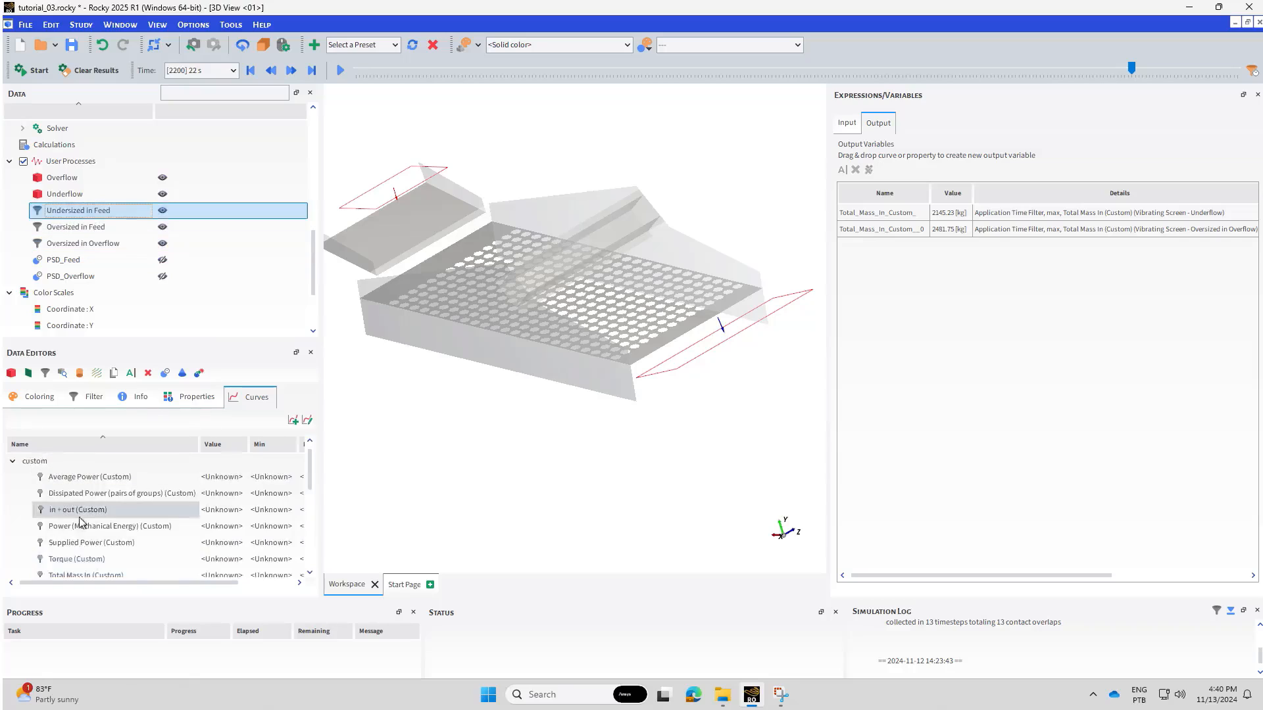
pyautogui.moveTo(85, 574); pyautogui.dragTo(940, 309)
pyautogui.click(76, 227)
pyautogui.moveTo(99, 575); pyautogui.dragTo(903, 227)
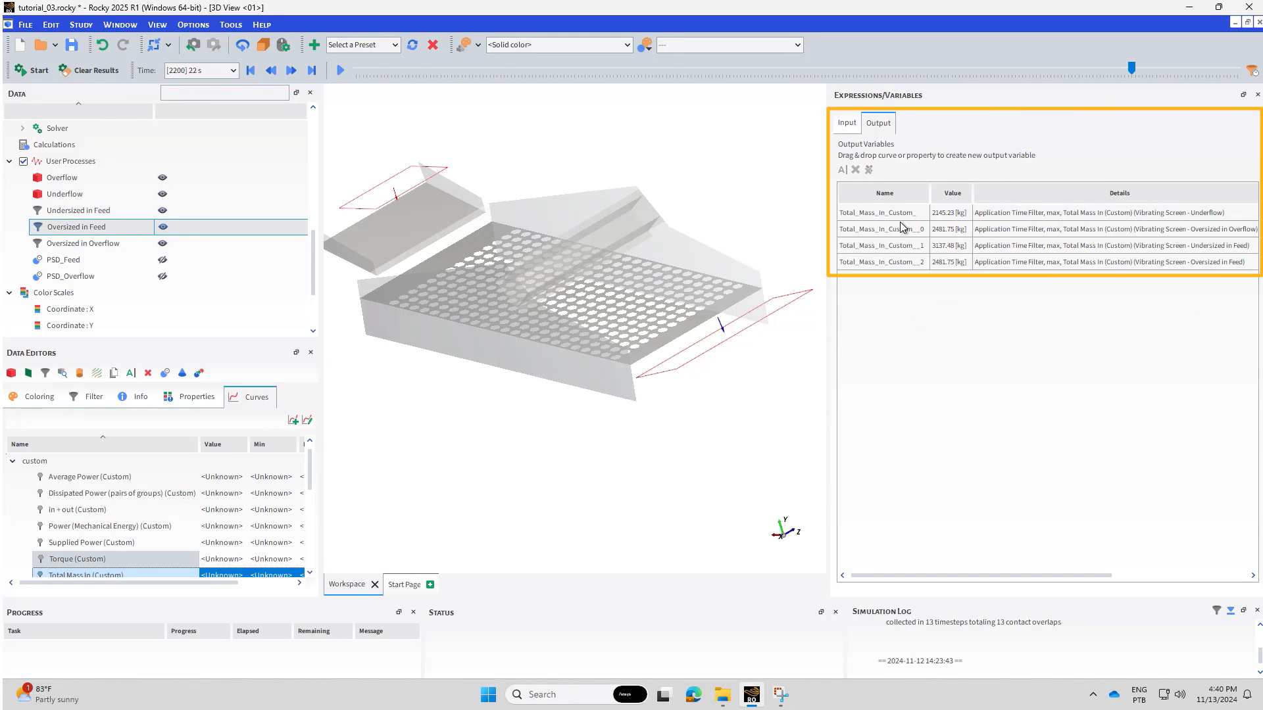
# Rename the first two output variables as Total Mass In (Underflow) and Total Mass In (Oversized in Overflow)
pyautogui.doubleClick(900, 214)
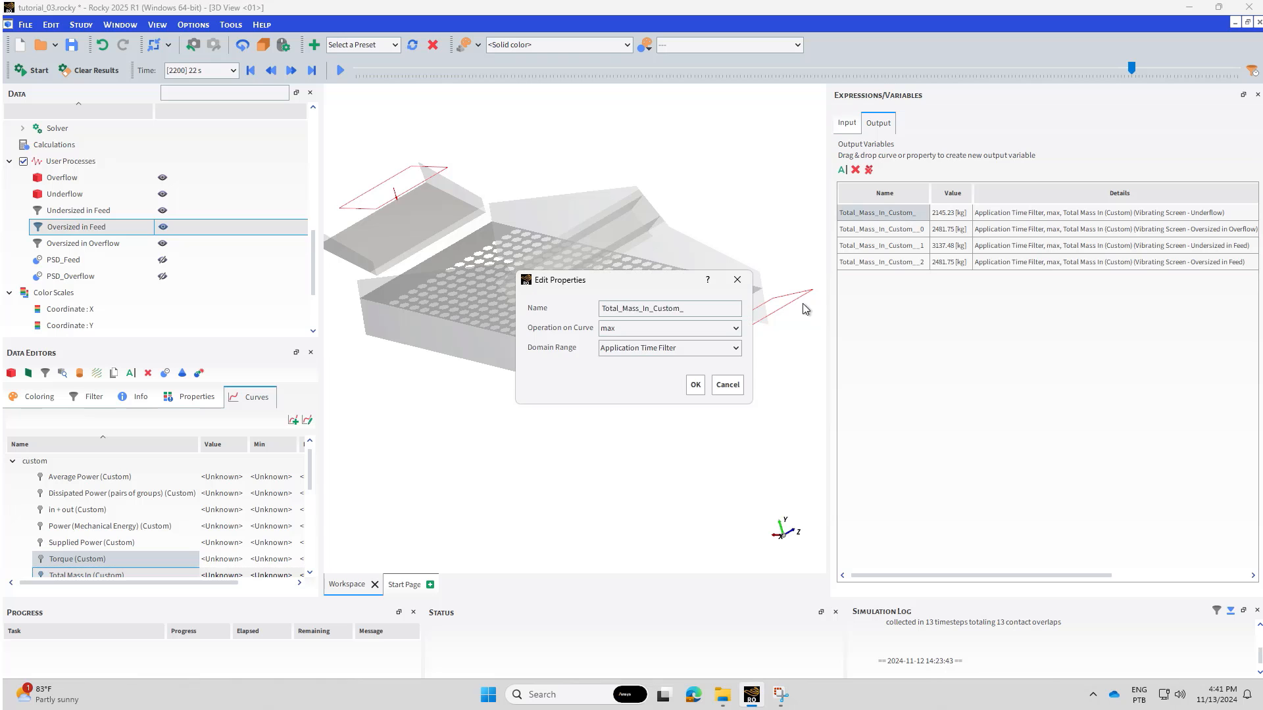
pyautogui.write('Total Mass In (Underflow)')
pyautogui.press('Return')
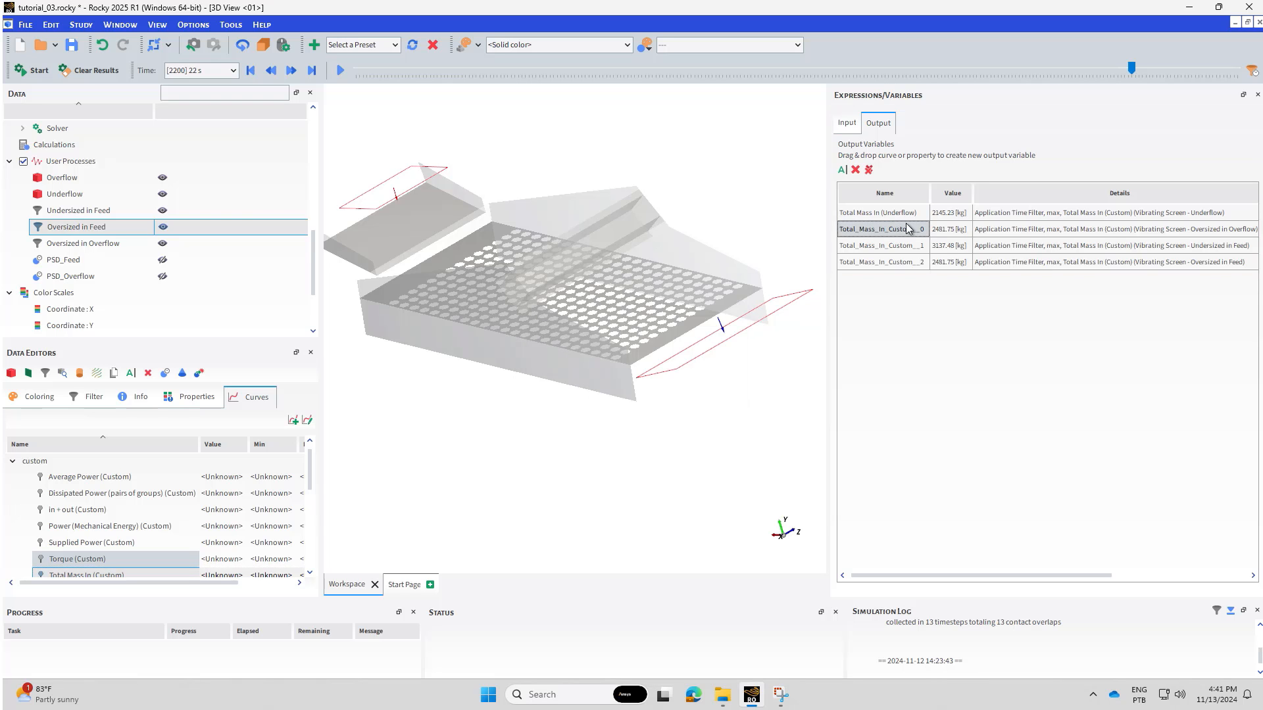
pyautogui.doubleClick(908, 229)
pyautogui.write('Total Mass In (Oversized in Overflow)')
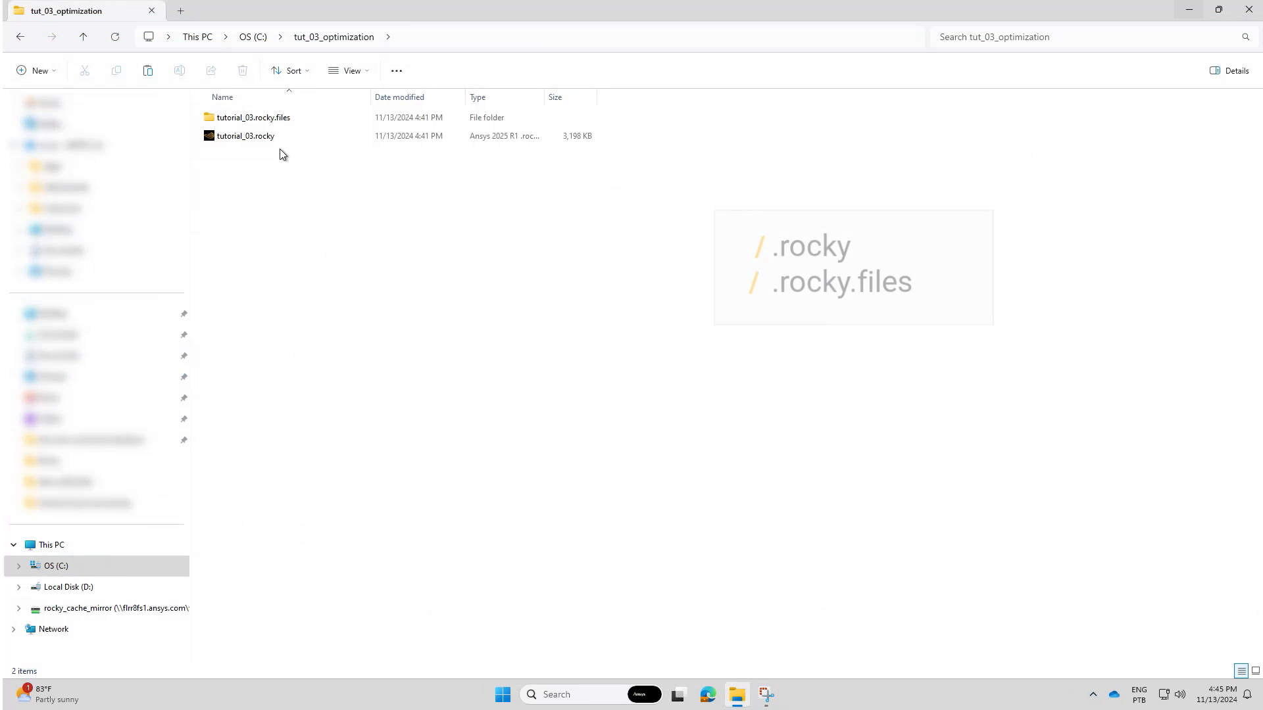
# Check the saved tutorial_03.rocky.files folder and tutorial_03.rocky file in File Explorer's tut_03_optimization folder
pyautogui.click(277, 120)
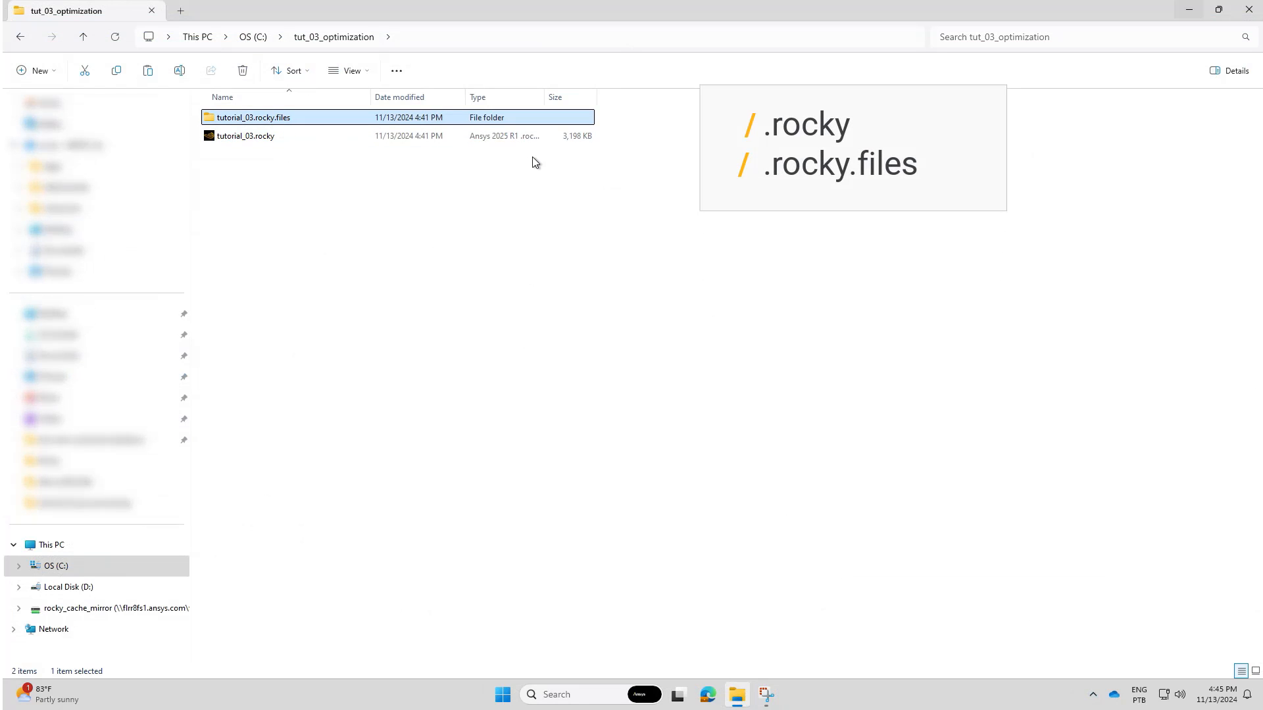
pyautogui.press('Down')
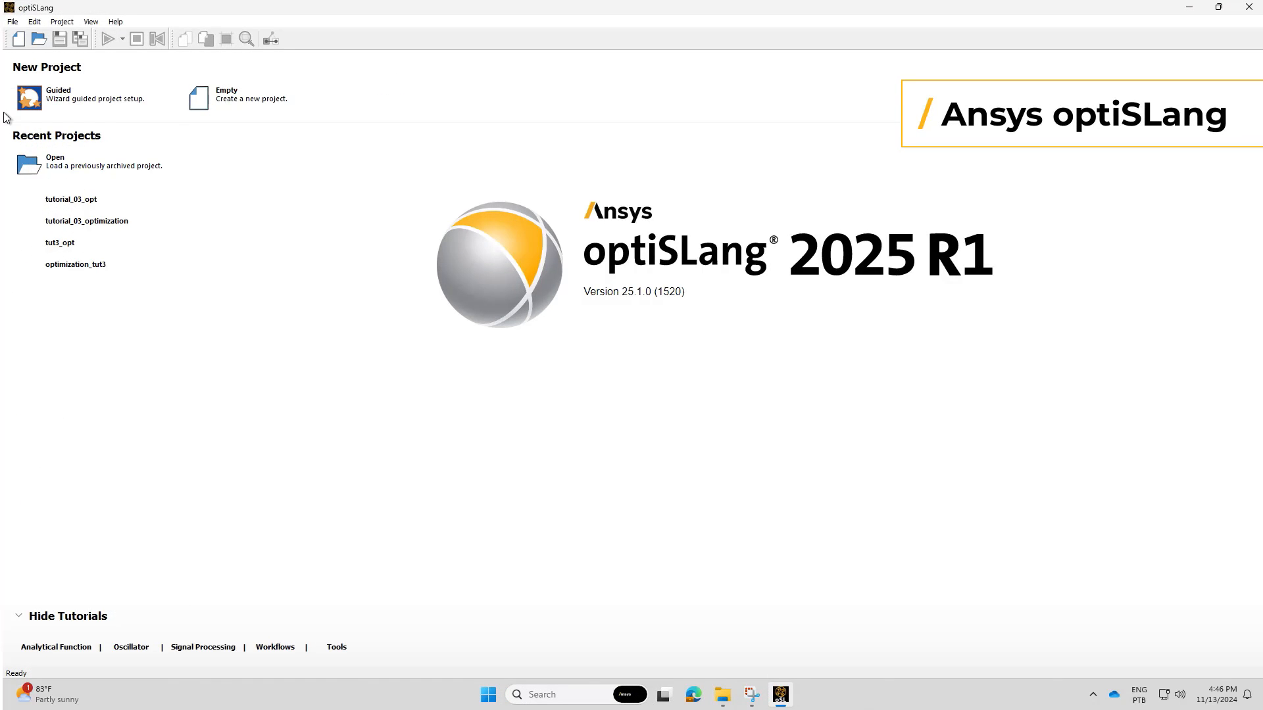
# In optiSLang, create the guided project tut_03_optimization with an Ansys Rocky solver that exports results through export_rocky_outputs.py
pyautogui.click(124, 106)
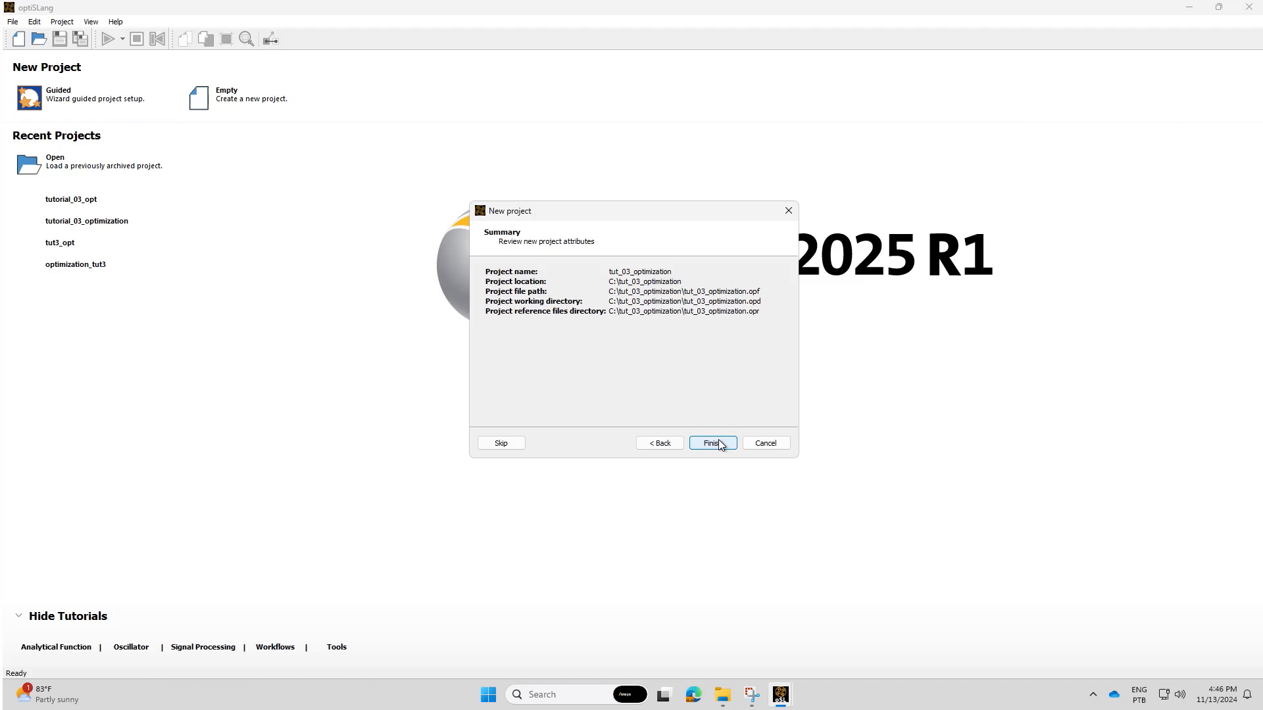
pyautogui.click(714, 443)
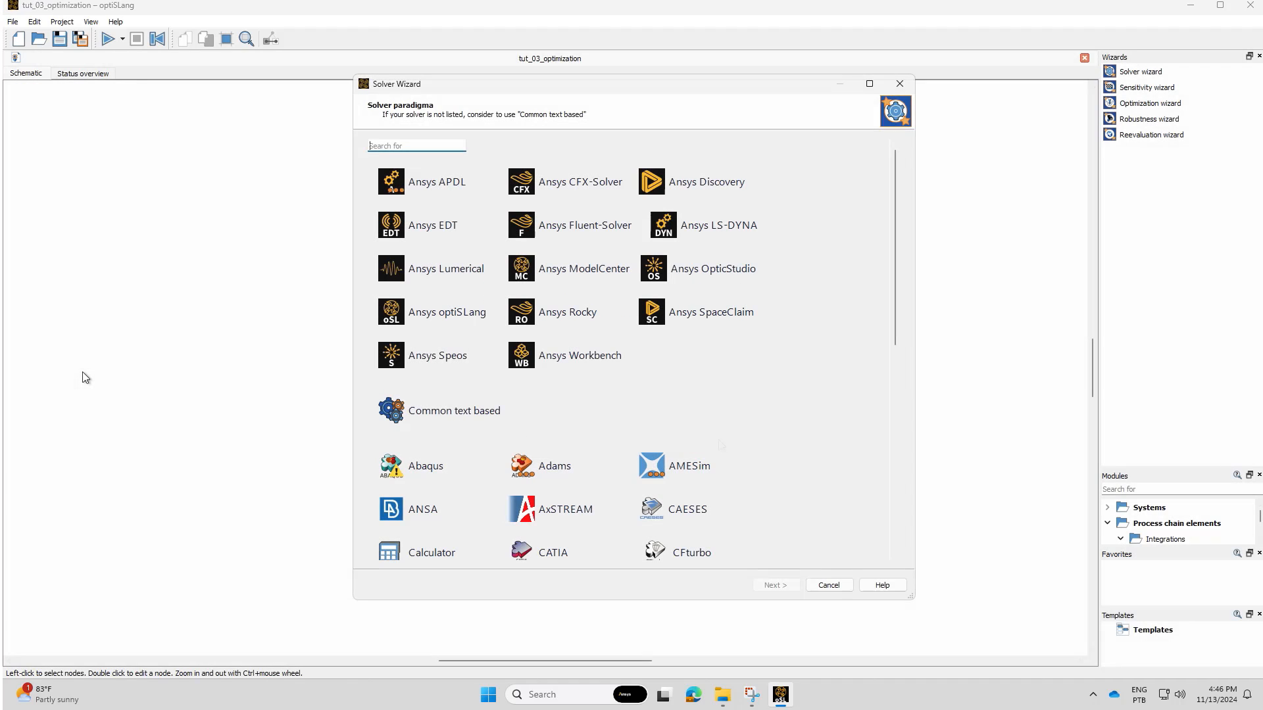
pyautogui.click(574, 317)
pyautogui.click(705, 291)
pyautogui.click(870, 424)
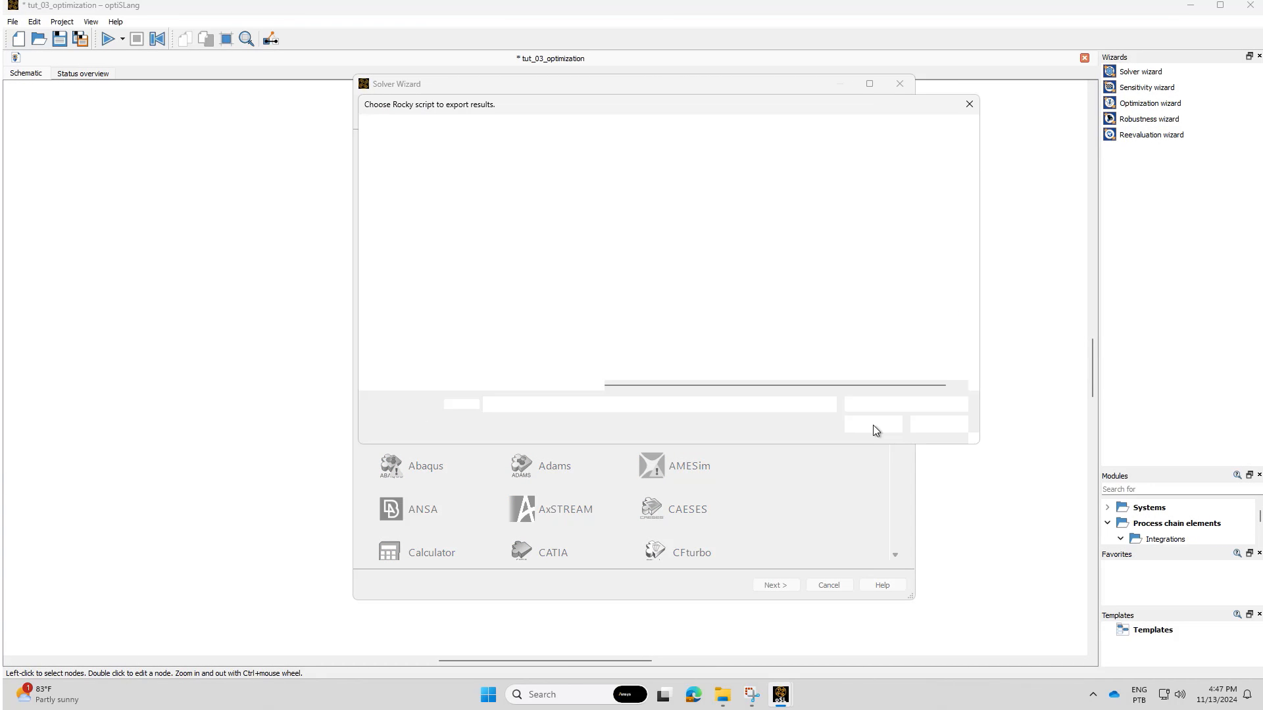
pyautogui.click(704, 260)
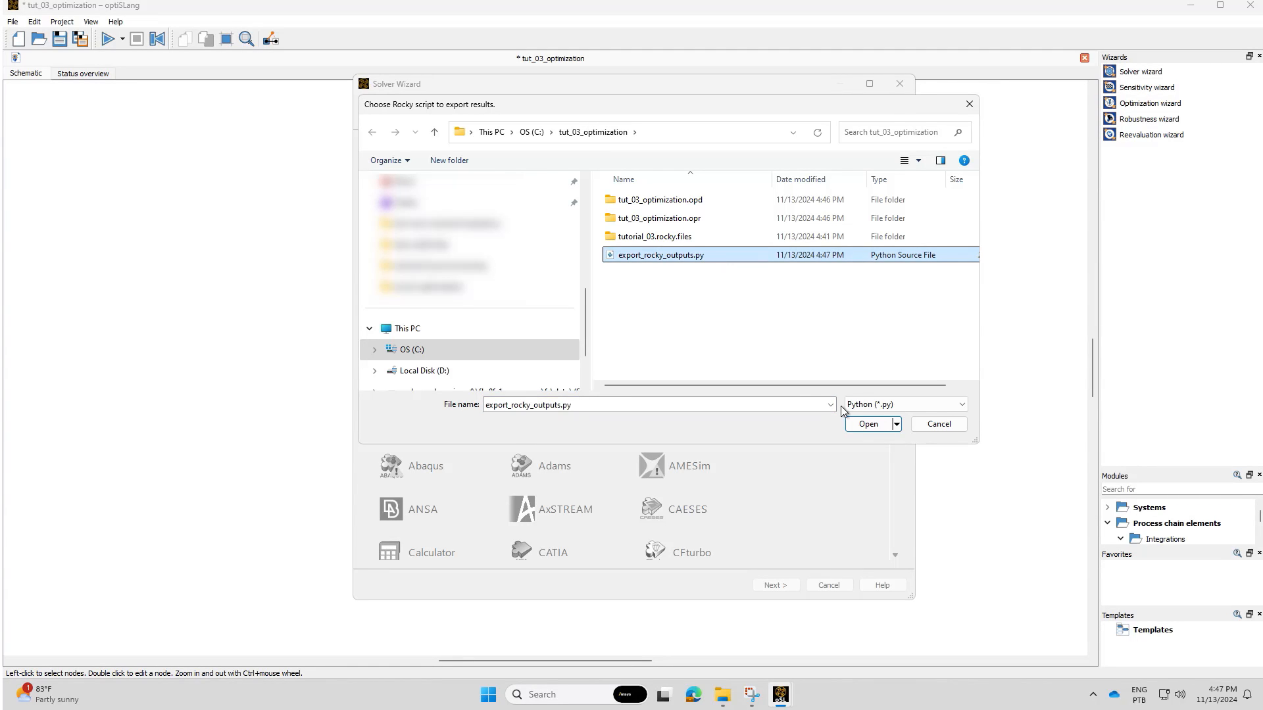
pyautogui.click(870, 424)
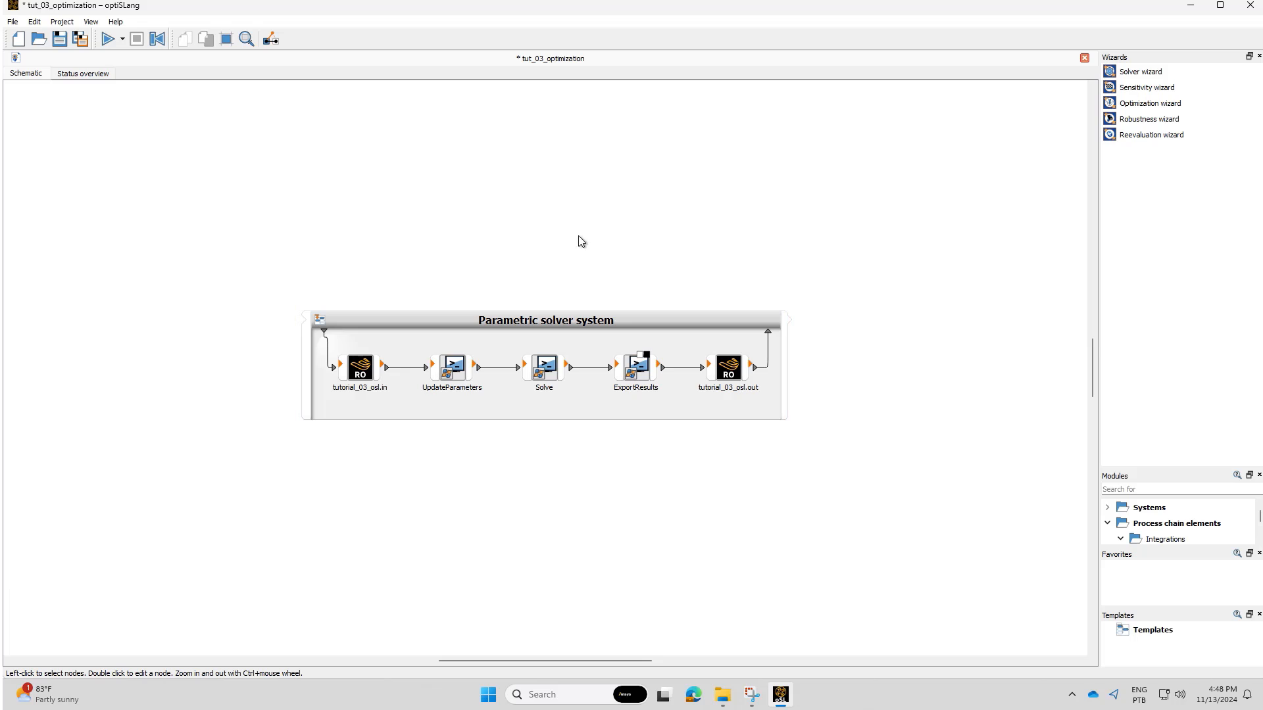
# Apply the Optimization wizard to the Parametric solver system and set the Frequency range from 10 to 20
pyautogui.moveTo(1127, 104); pyautogui.dragTo(637, 315)
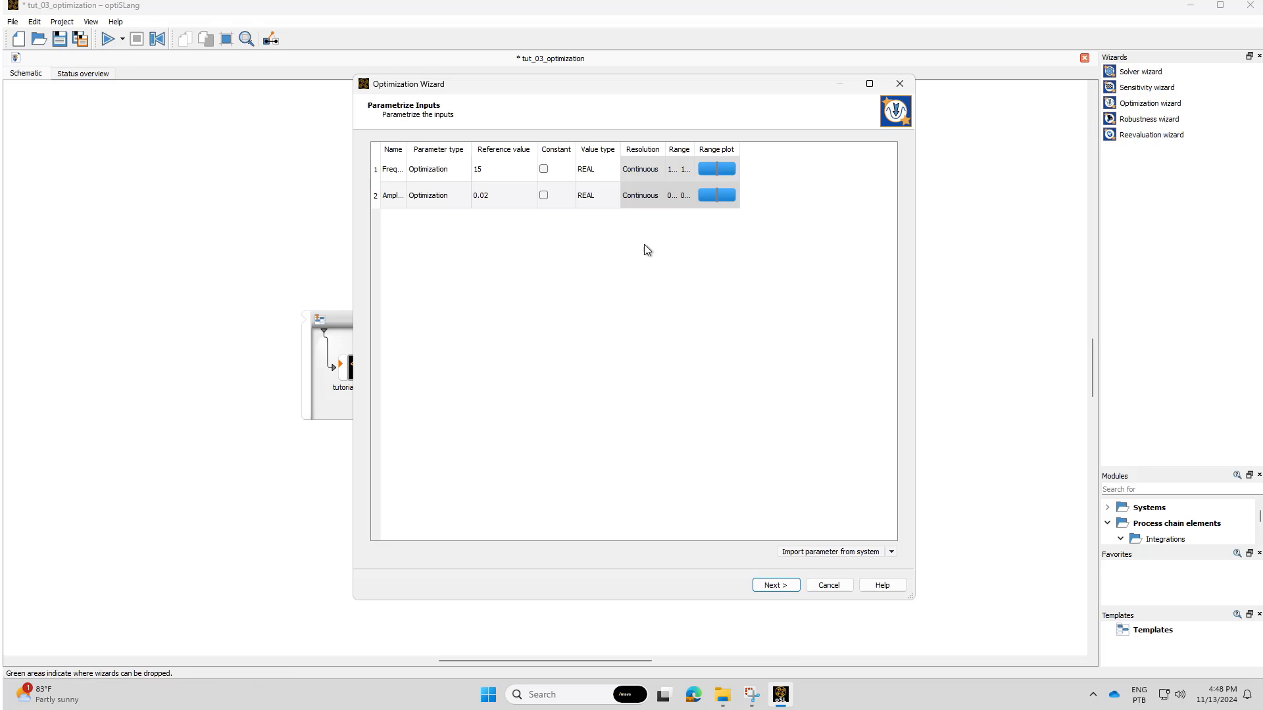
pyautogui.click(414, 150)
pyautogui.doubleClick(405, 148)
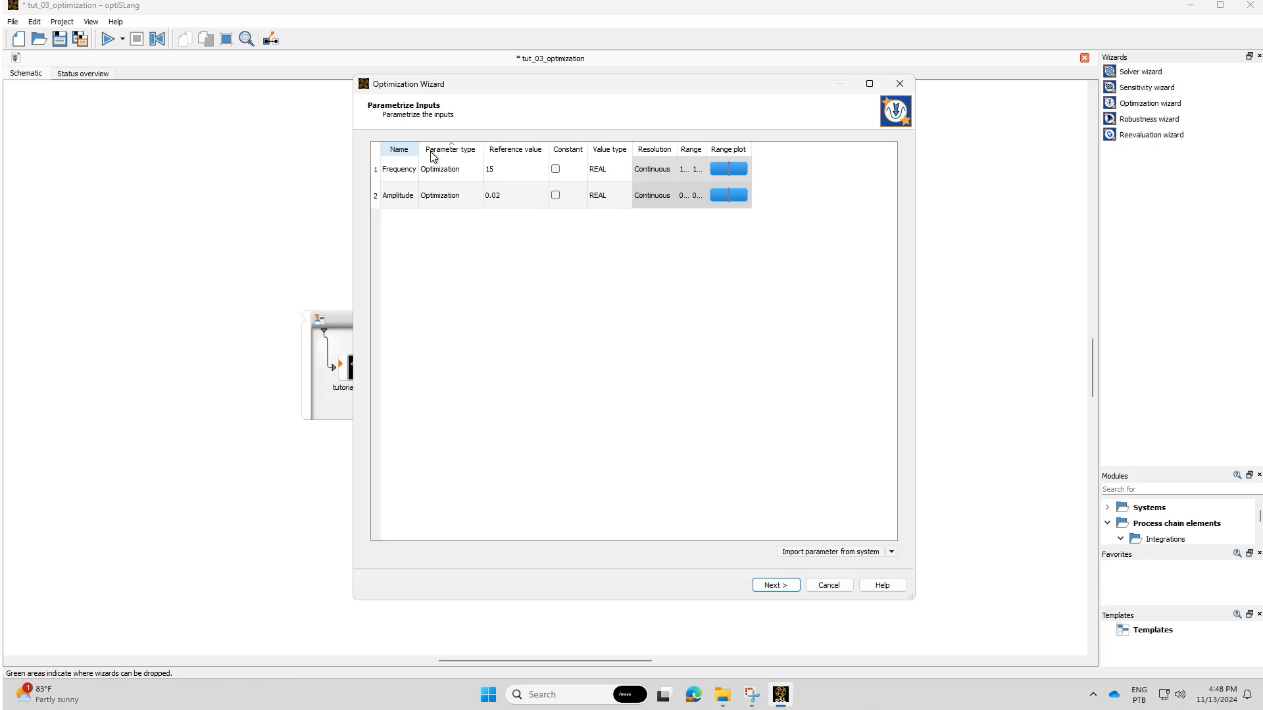
pyautogui.doubleClick(707, 149)
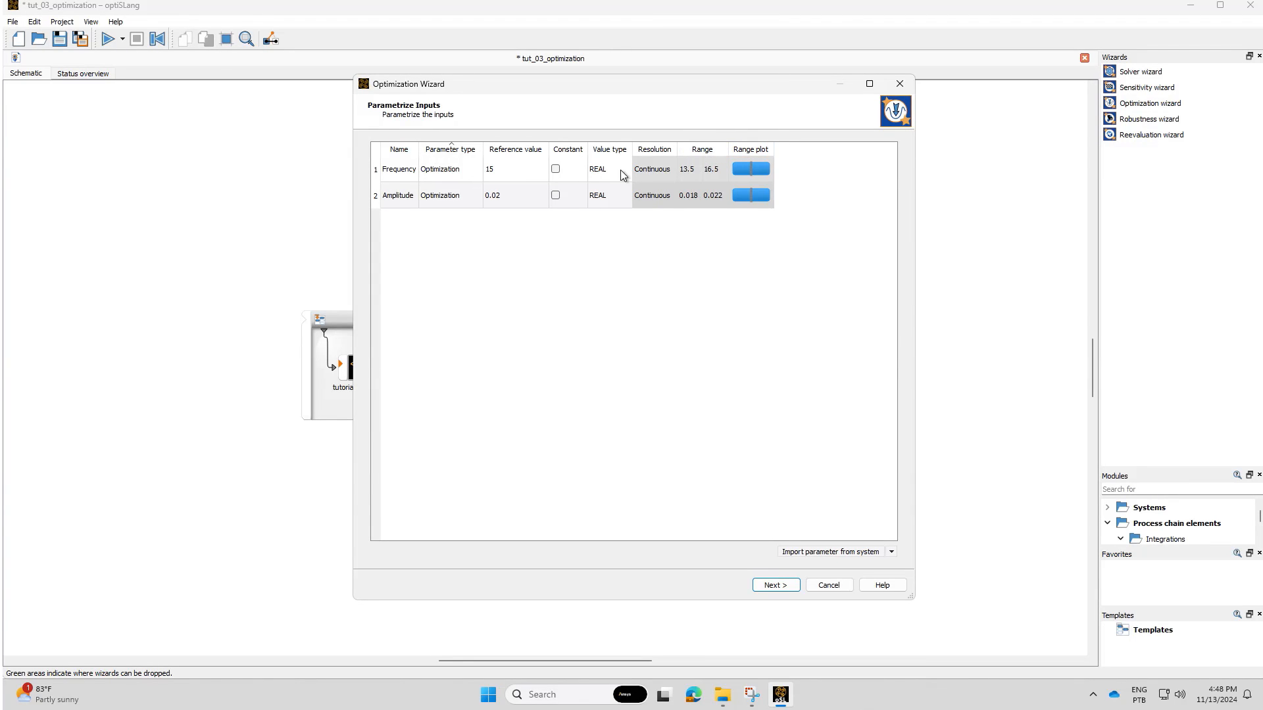
pyautogui.click(679, 174)
pyautogui.click(681, 172)
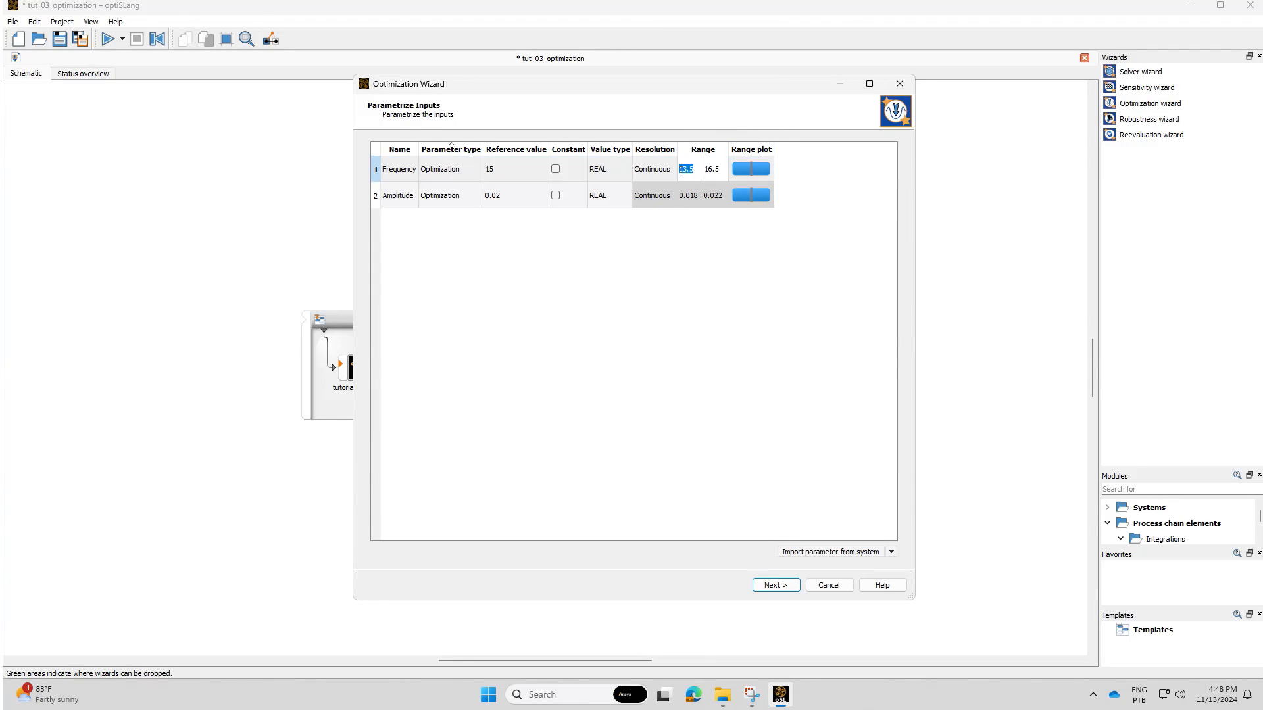
pyautogui.write('120')
pyautogui.press('Return')
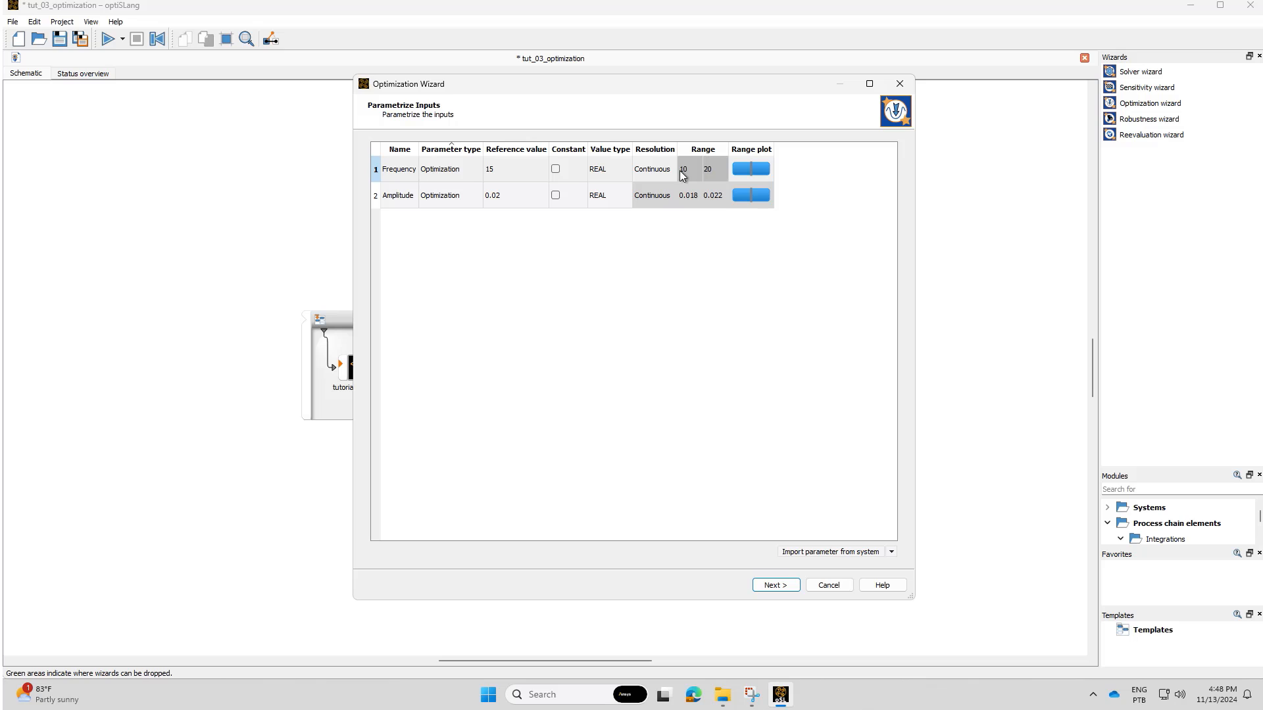
# Set the Amplitude range from 0.014 to 0.026 and proceed to the criteria definition
pyautogui.click(692, 191)
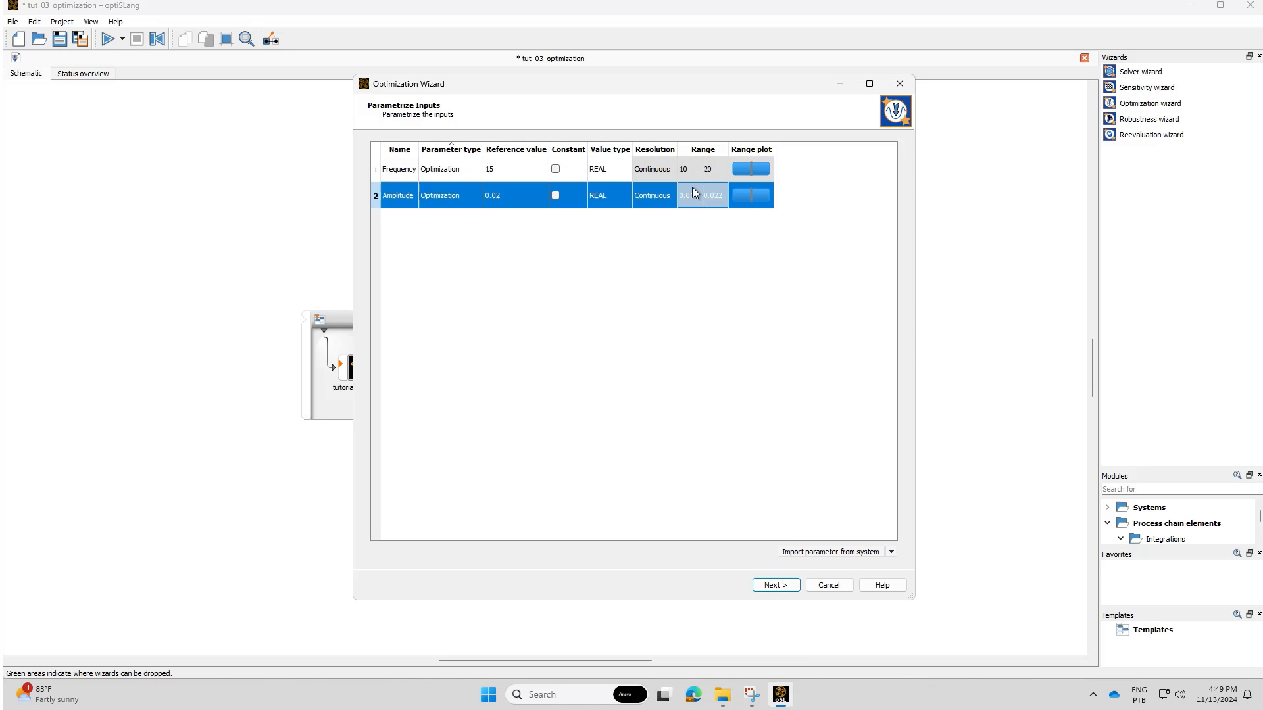
pyautogui.click(692, 189)
pyautogui.write('0.014')
pyautogui.press('Tab')
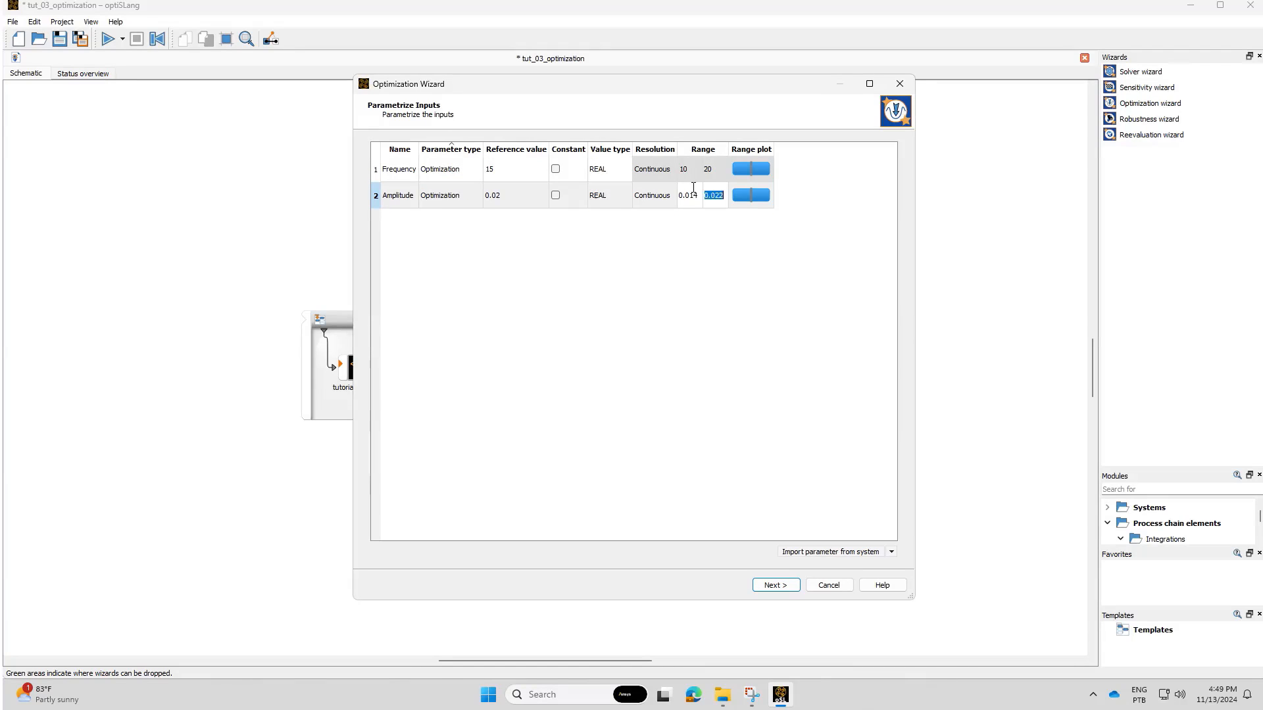
pyautogui.write('0.026')
pyautogui.press('Return')
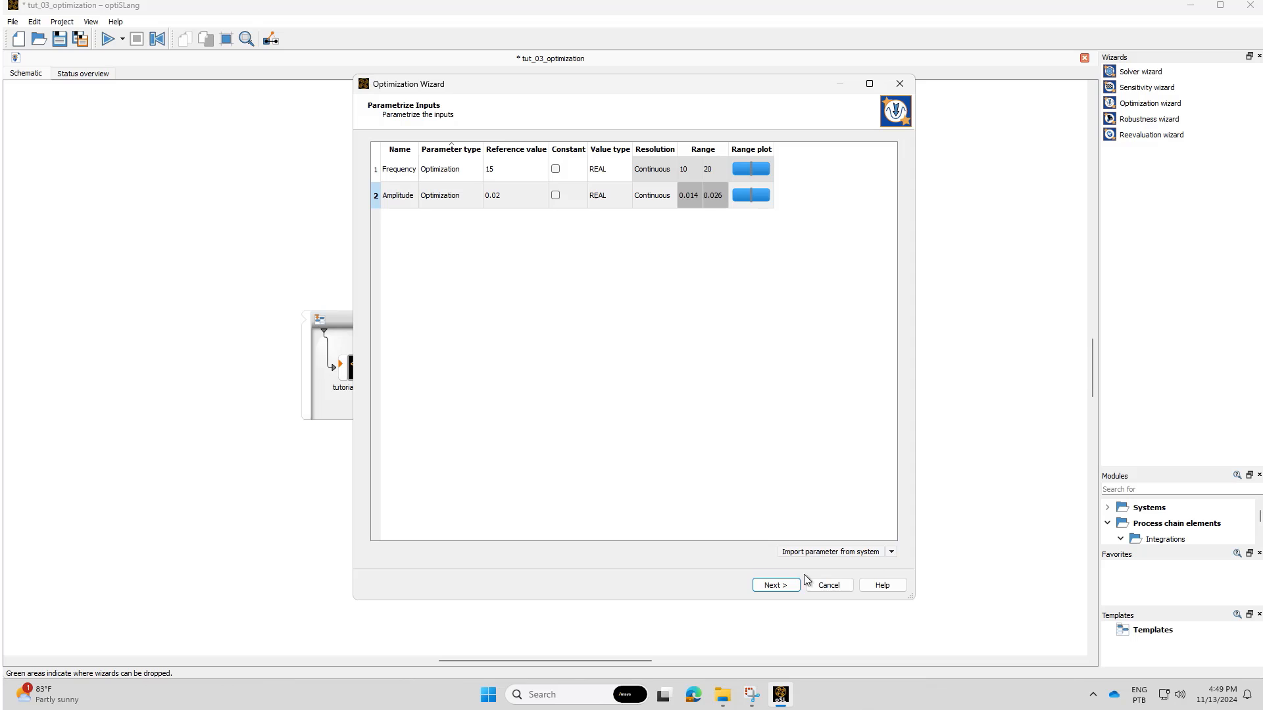
pyautogui.click(776, 585)
# Add a criteria variable Eo defined as Total_Mass_In__Oversized_in_Overflow_/Total_Mass_In__Oversized_in_Feed_
pyautogui.click(425, 520)
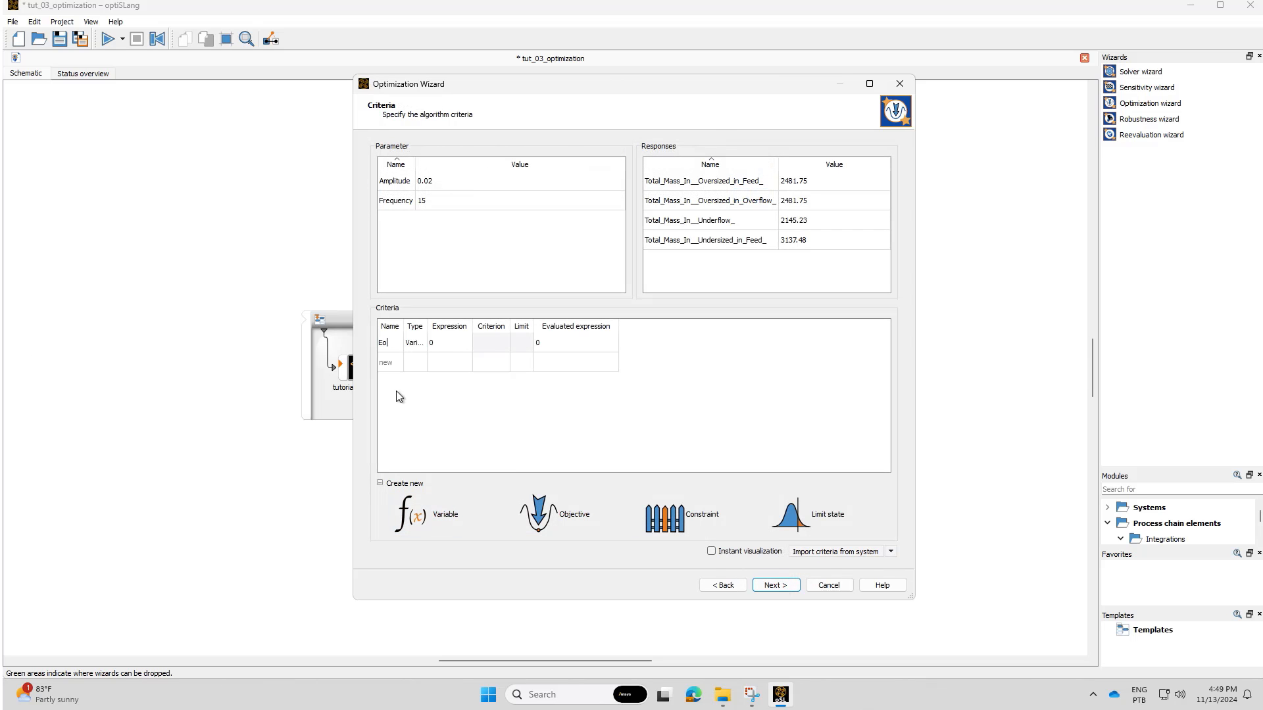
pyautogui.doubleClick(454, 343)
pyautogui.write('total')
pyautogui.press('Down')
pyautogui.press('Return')
pyautogui.write('/total')
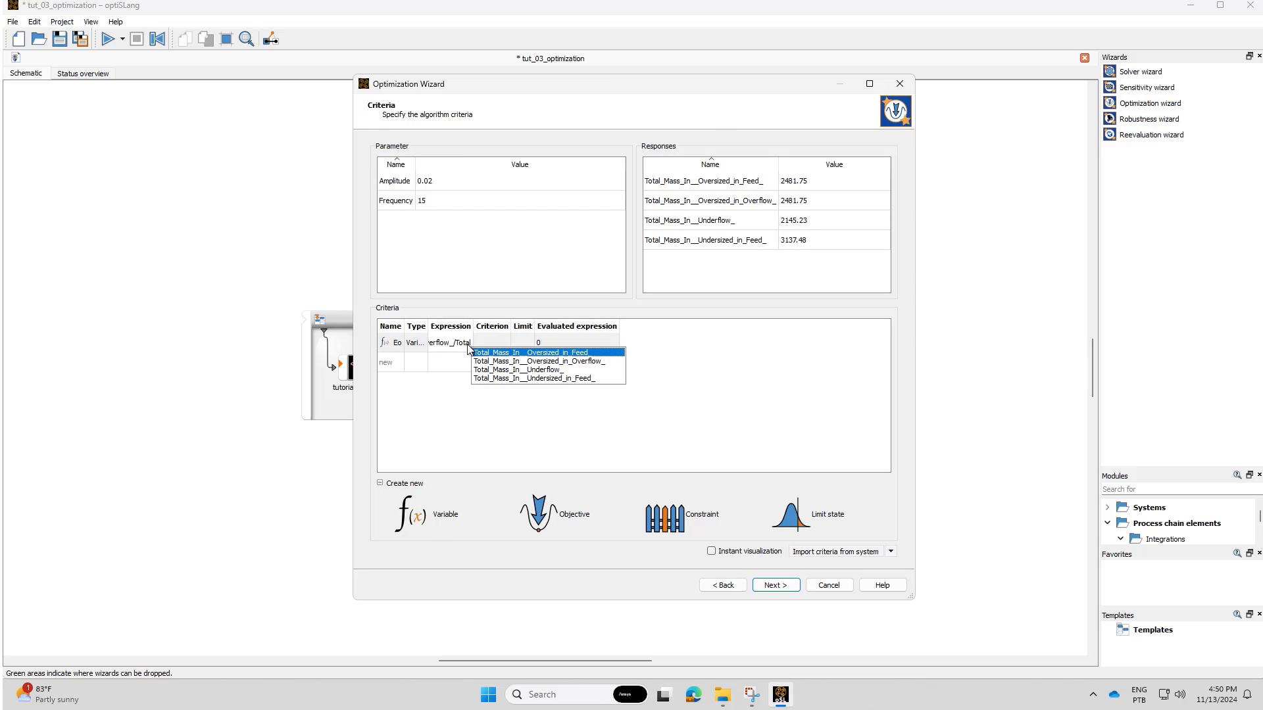
pyautogui.press('Return')
pyautogui.press('Return')
pyautogui.doubleClick(473, 327)
# Add a criteria variable Eu defined as Total_Mass_In__Underflow_/Total_Mass_In__Undersized_in_Feed_
pyautogui.doubleClick(391, 362)
pyautogui.write('Eu')
pyautogui.press('Return')
pyautogui.doubleClick(463, 368)
pyautogui.write('total')
pyautogui.press('Down')
pyautogui.press('Down')
pyautogui.press('Return')
pyautogui.write('/total')
pyautogui.press('Down')
pyautogui.press('Down')
pyautogui.press('Down')
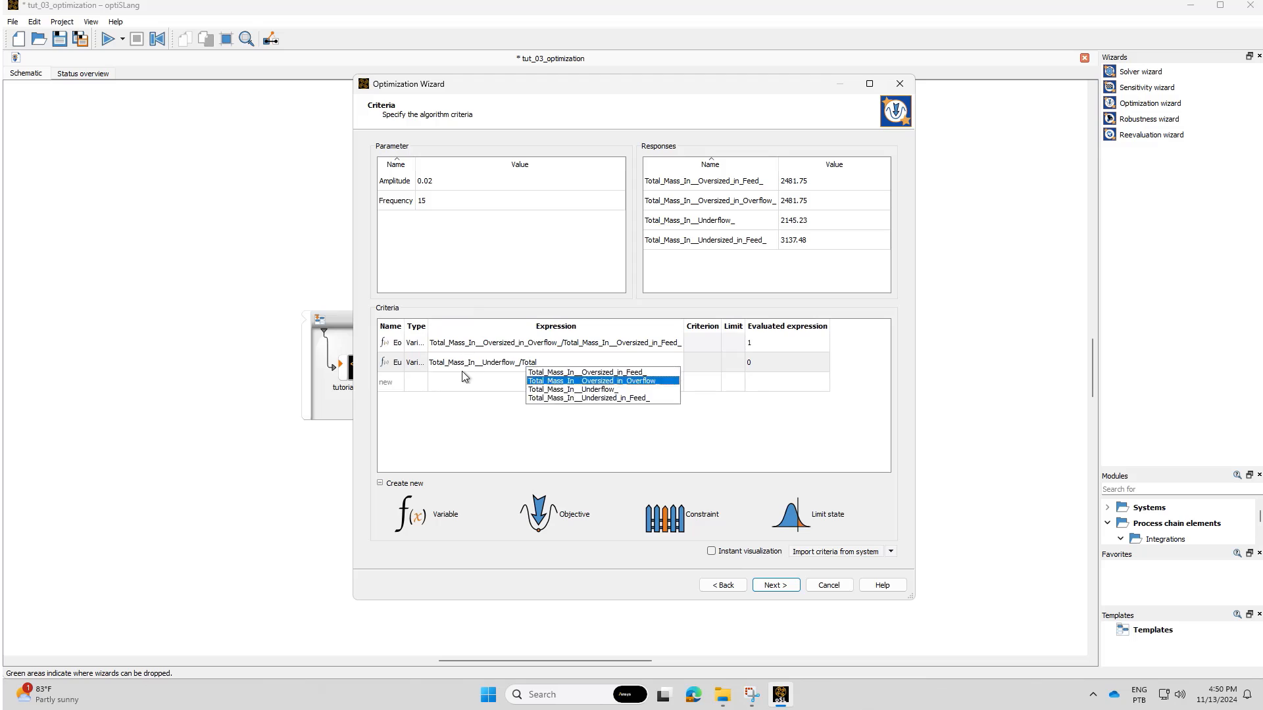
pyautogui.press('Return')
pyautogui.press('Return')
# Add a criteria variable screen_Efficiency defined as Eo*Eu
pyautogui.doubleClick(393, 381)
pyautogui.write('screen_Efficiency')
pyautogui.press('Return')
pyautogui.doubleClick(404, 327)
pyautogui.click(469, 382)
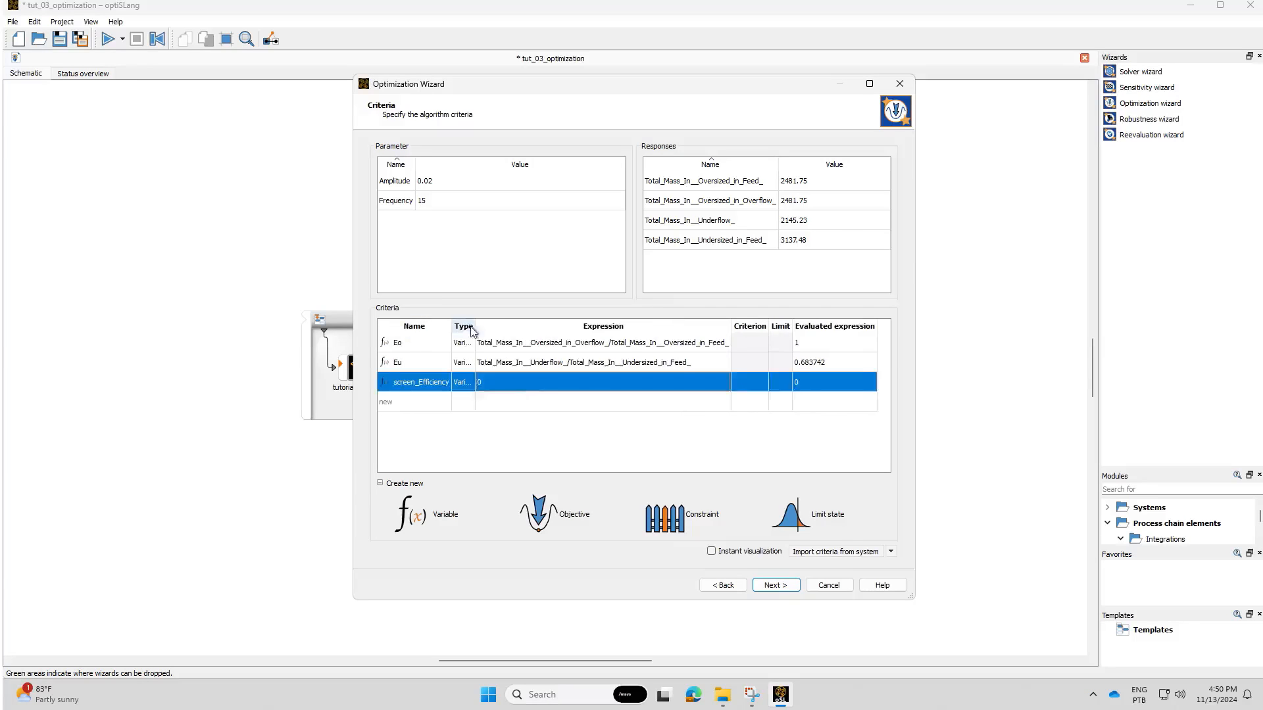
pyautogui.doubleClick(475, 326)
pyautogui.doubleClick(502, 383)
pyautogui.write('Eo*Eu')
pyautogui.press('Return')
# Add an objective with the expression screen_Efficiency, set it to be maximized, and proceed to the optimization method
pyautogui.click(540, 516)
pyautogui.doubleClick(500, 403)
pyautogui.write('screen_Efficiency')
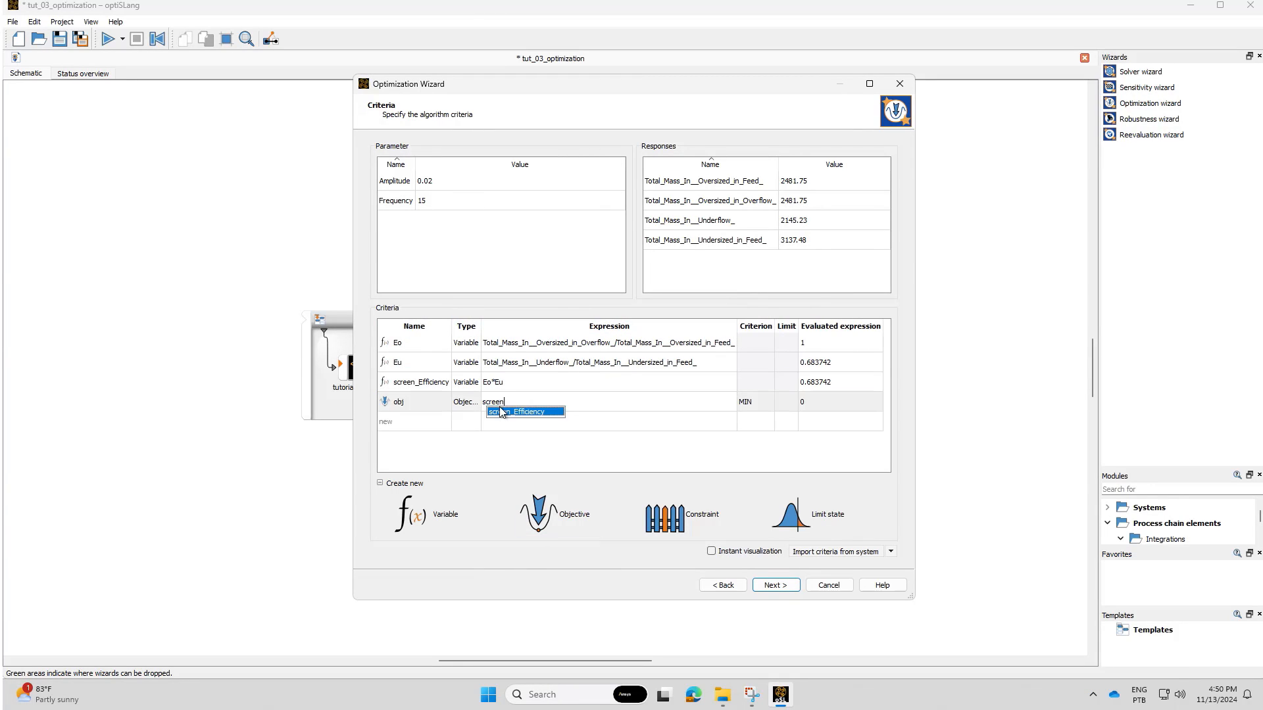
pyautogui.press('Return')
pyautogui.doubleClick(767, 402)
pyautogui.click(756, 415)
pyautogui.click(754, 452)
pyautogui.press('Return')
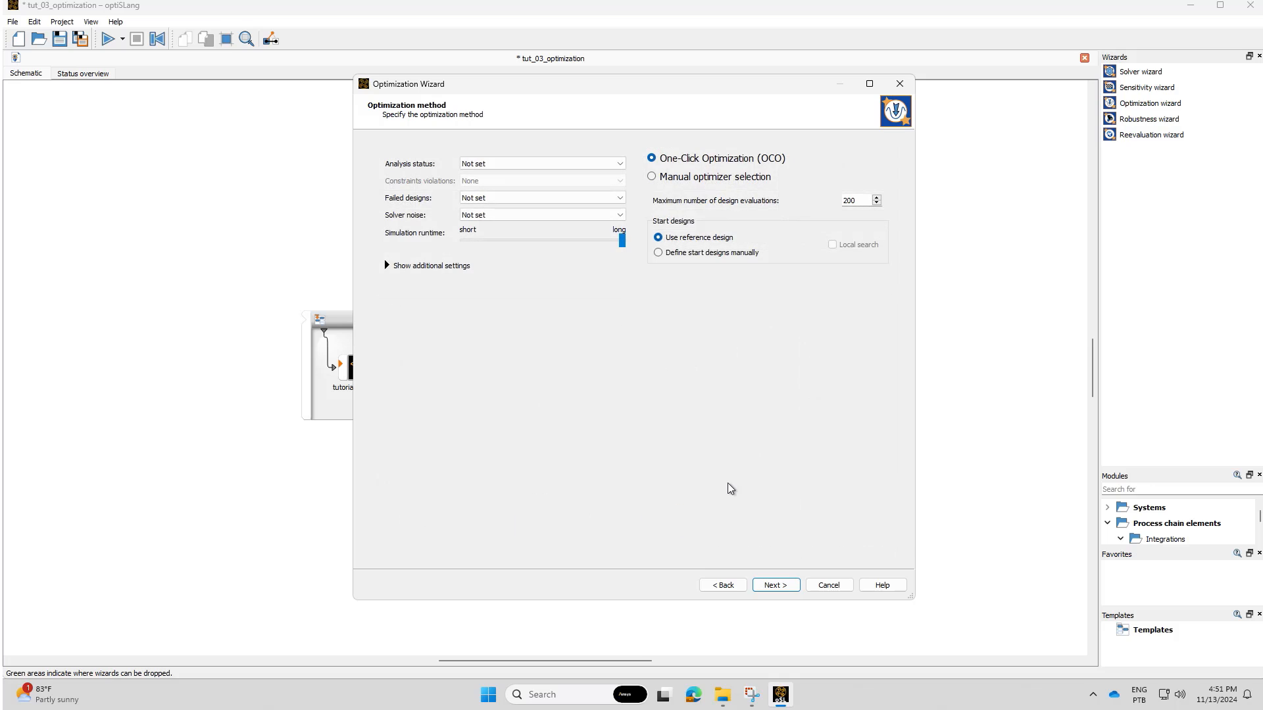
# Use One-Click Optimization (OCO) as the method with a maximum of 50 design evaluations
pyautogui.click(652, 159)
pyautogui.click(840, 170)
pyautogui.press('Tab')
pyautogui.write('50')
pyautogui.press('Return')
# Save the project and run the optimization workflow
pyautogui.moveTo(887, 167); pyautogui.dragTo(177, 542)
pyautogui.click(63, 44)
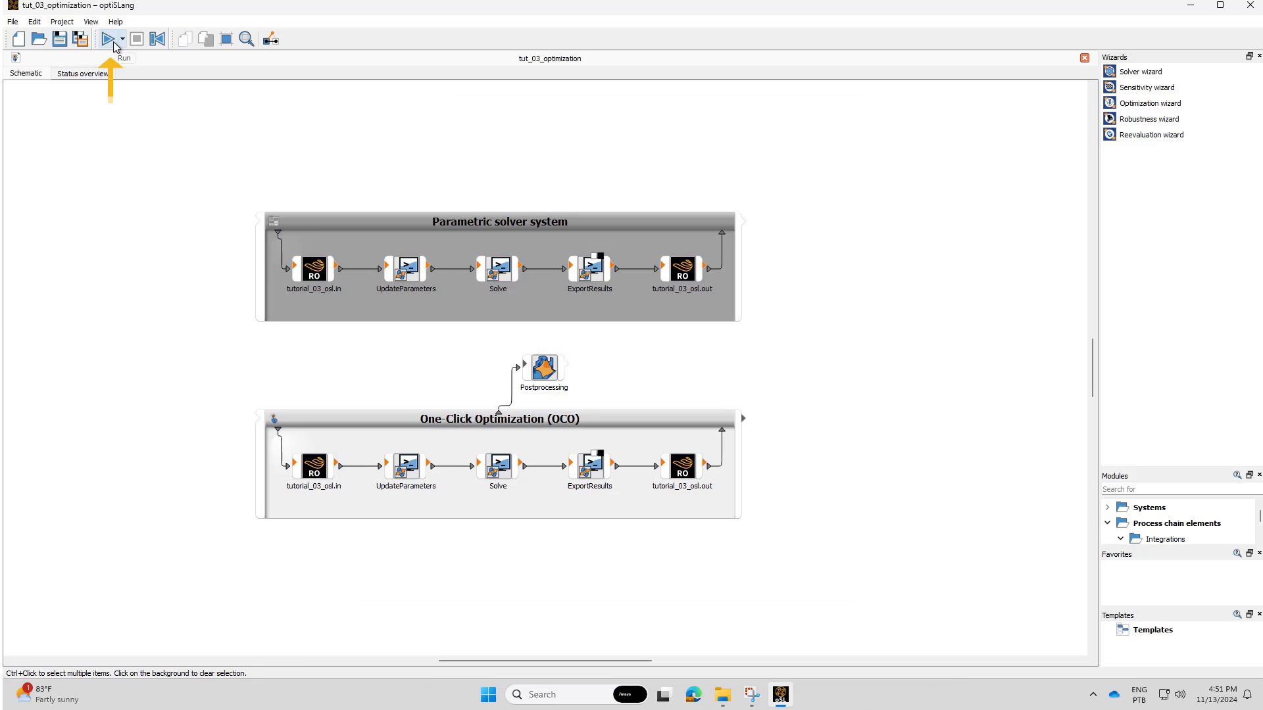
pyautogui.click(113, 43)
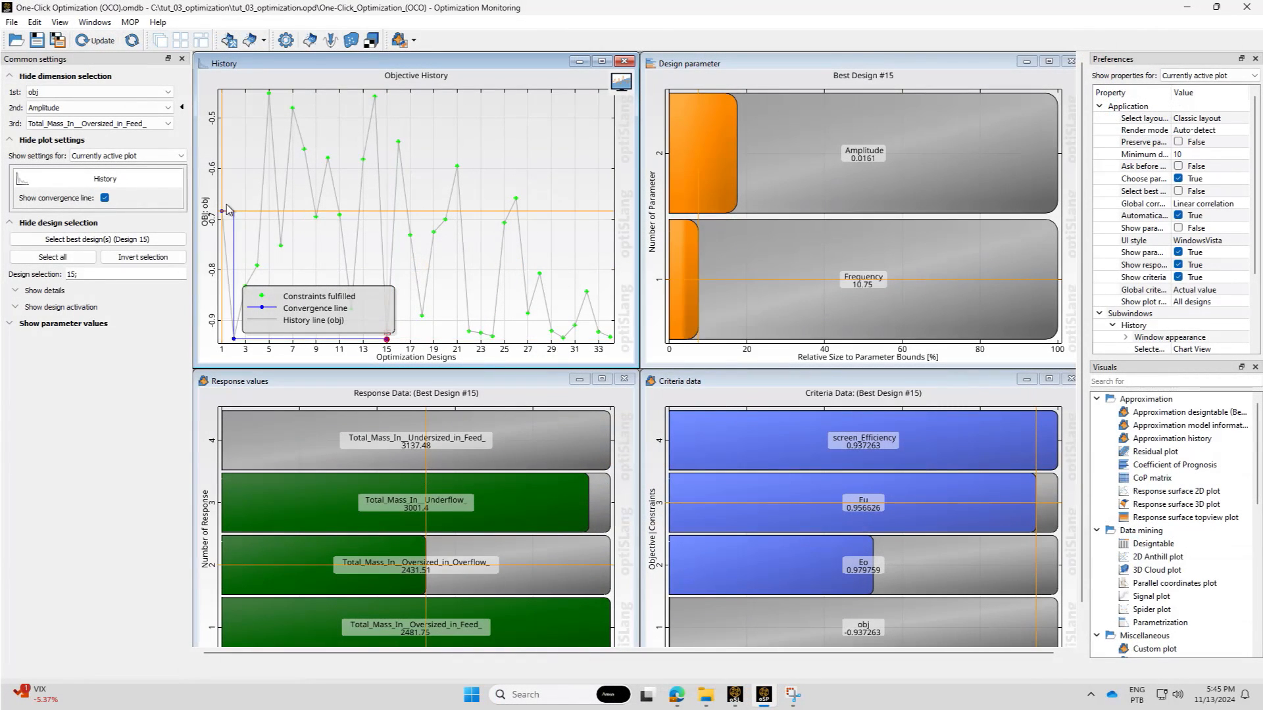
# Examine designs 1, 2 and 15 in the objective history to compare their parameters, responses and criteria
pyautogui.click(224, 211)
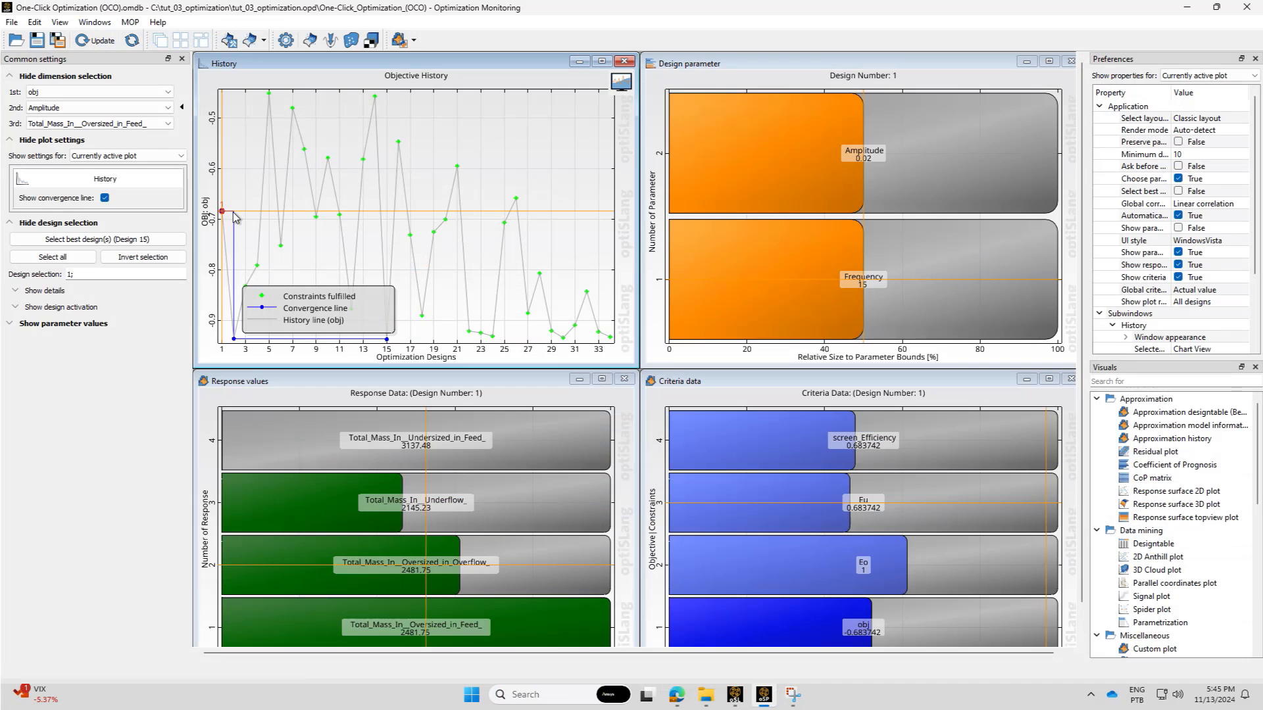
pyautogui.click(234, 338)
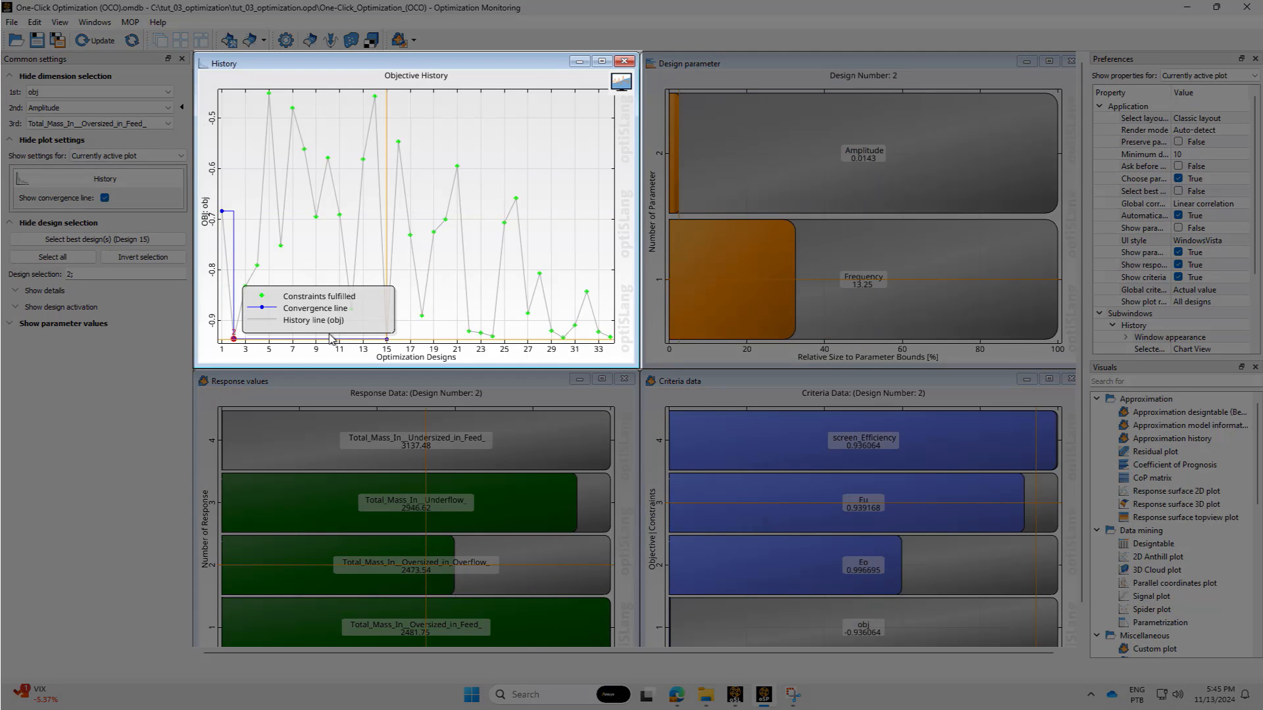
pyautogui.click(386, 339)
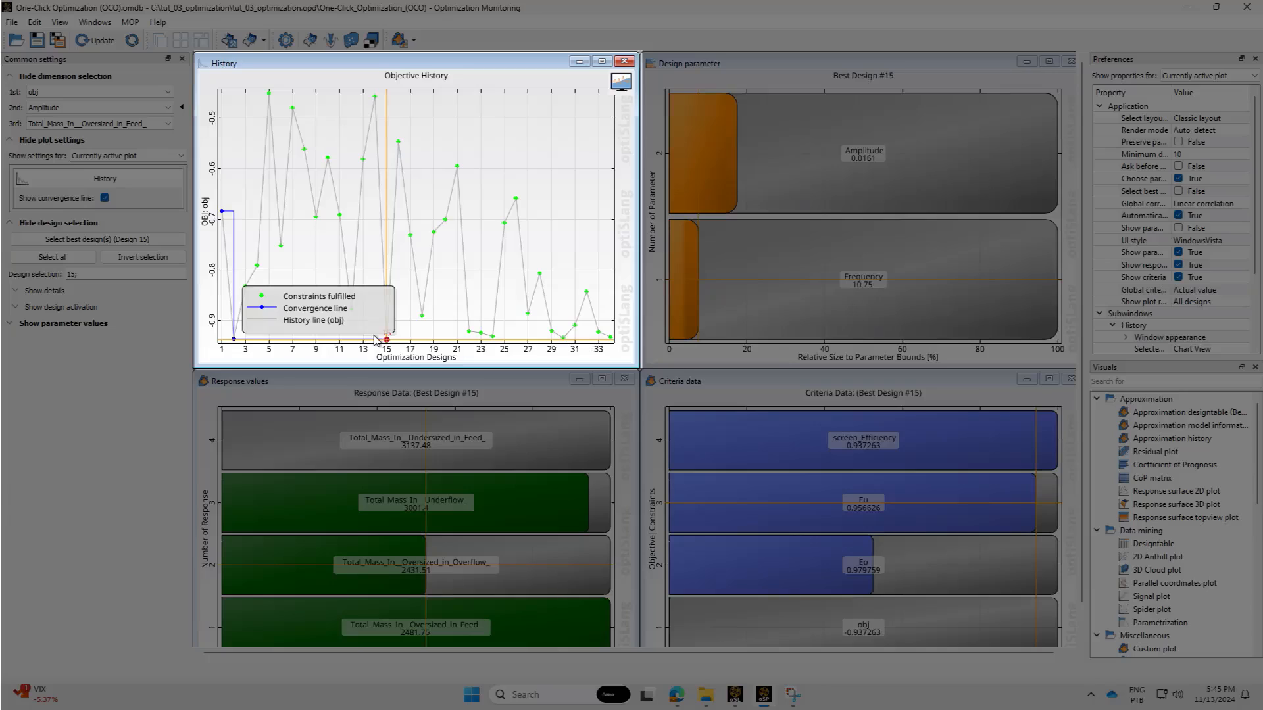